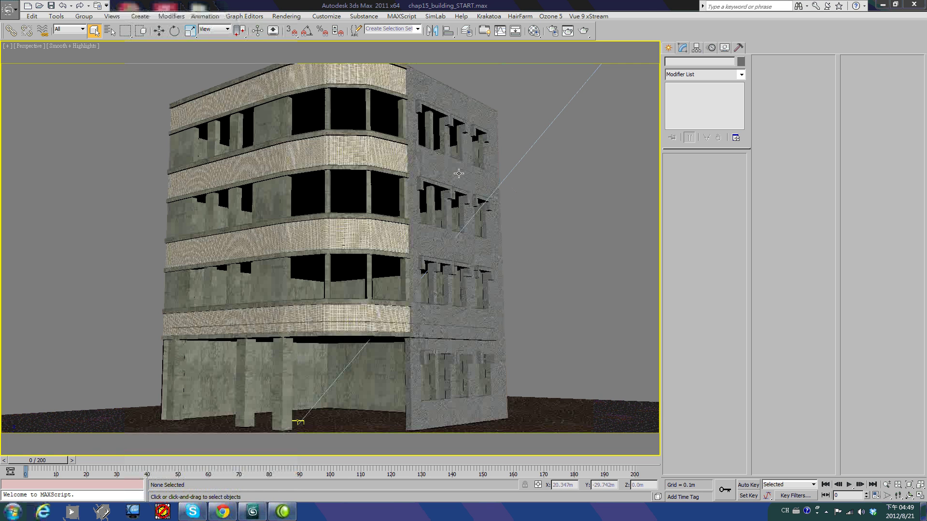
# Step: Inspect the building and floor, then create a Thinking particle system, Thinking001, in the viewport
pyautogui.click(478, 178)
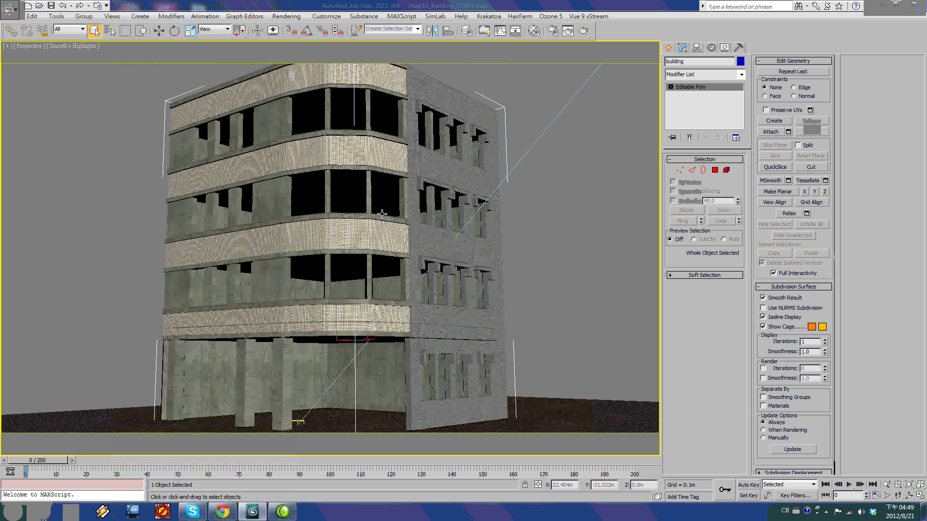
pyautogui.click(573, 411)
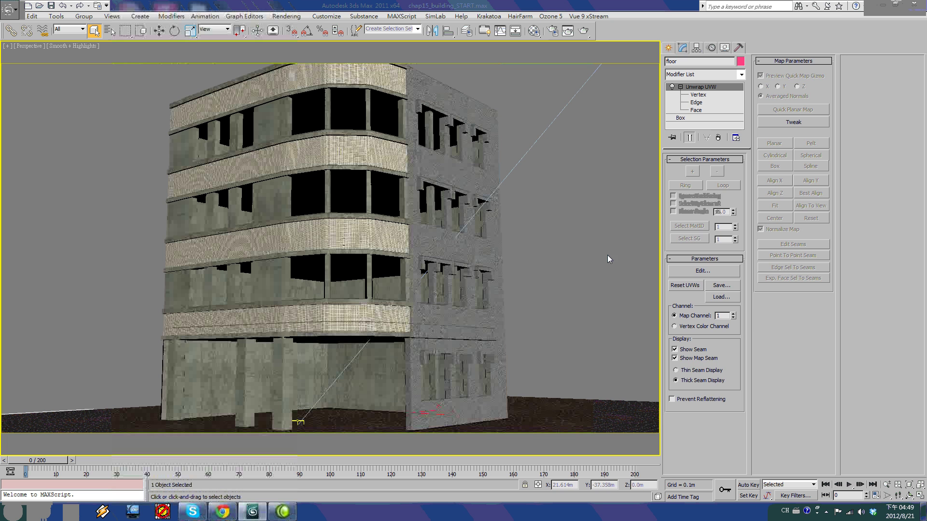
pyautogui.click(672, 49)
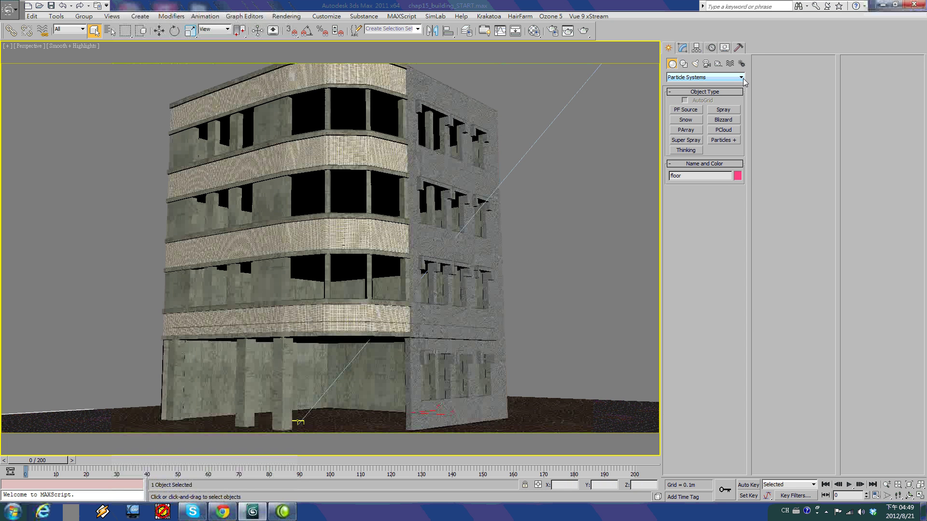
pyautogui.click(686, 151)
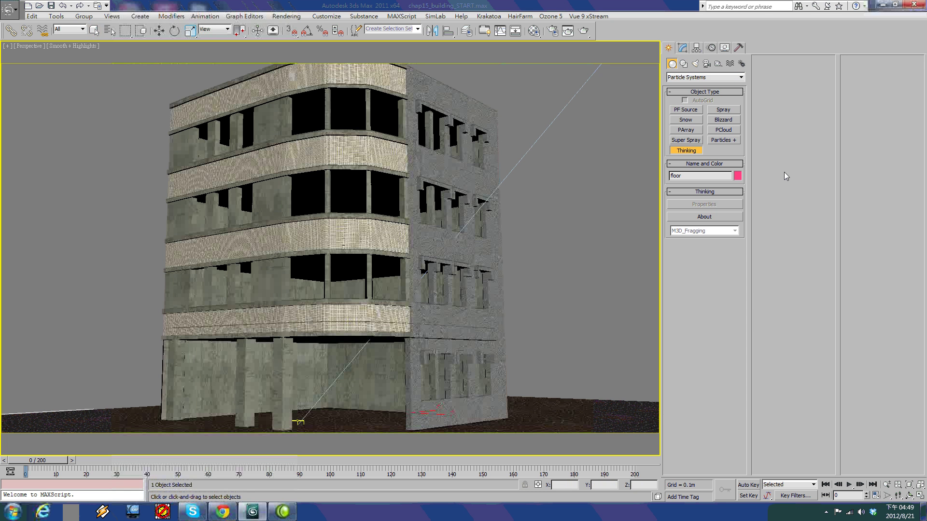
pyautogui.click(582, 311)
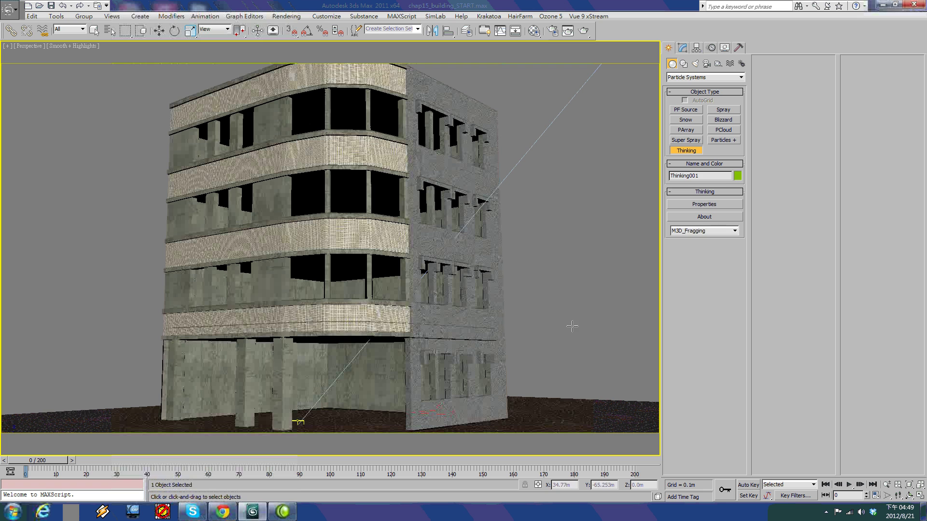
pyautogui.rightClick(638, 341)
pyautogui.click(682, 48)
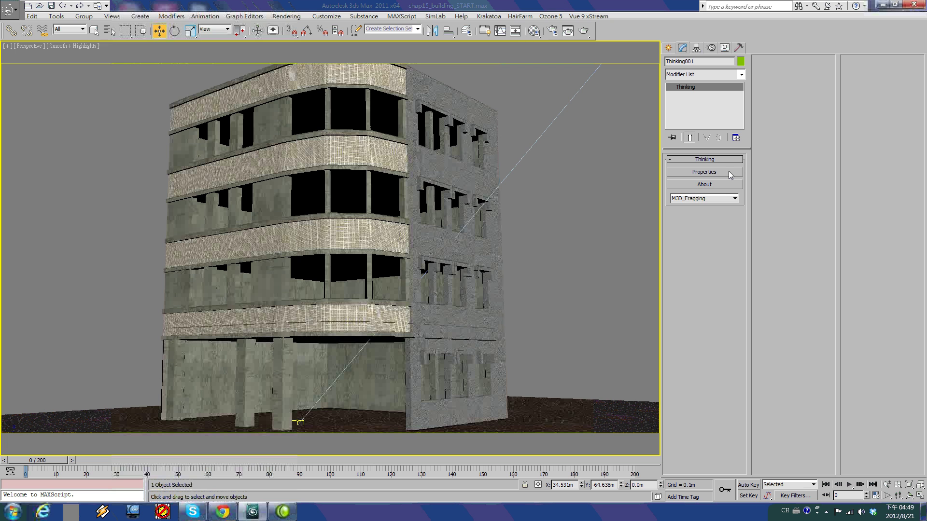
# Step: Open the Thinking001 setup window and create two new particle groups under All
pyautogui.click(728, 172)
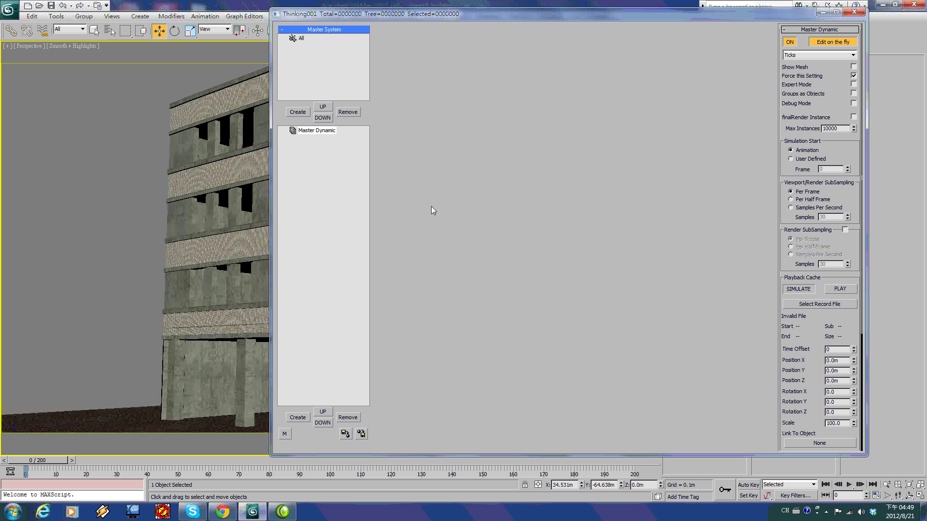
pyautogui.click(302, 39)
pyautogui.click(300, 113)
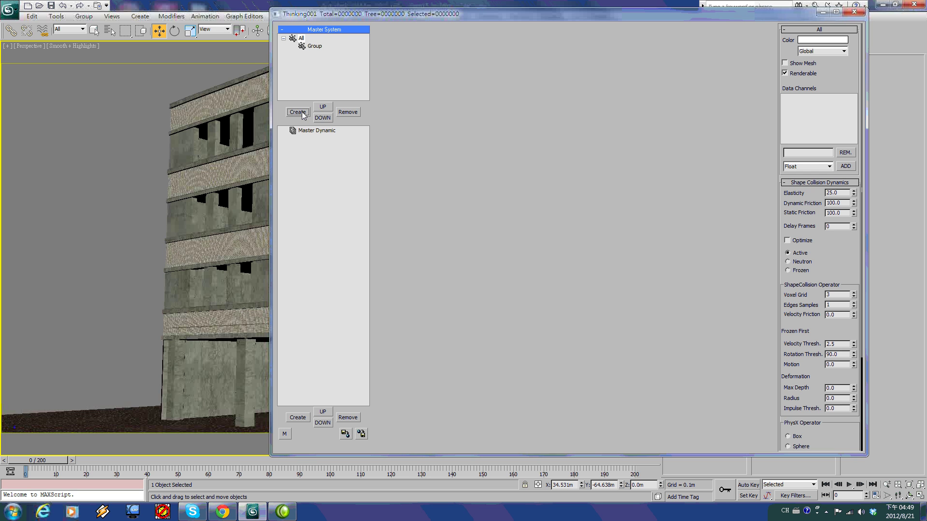
pyautogui.click(301, 113)
pyautogui.moveTo(356, 100); pyautogui.dragTo(356, 188)
# Step: Rename the first new particle group to 'building'
pyautogui.click(319, 46)
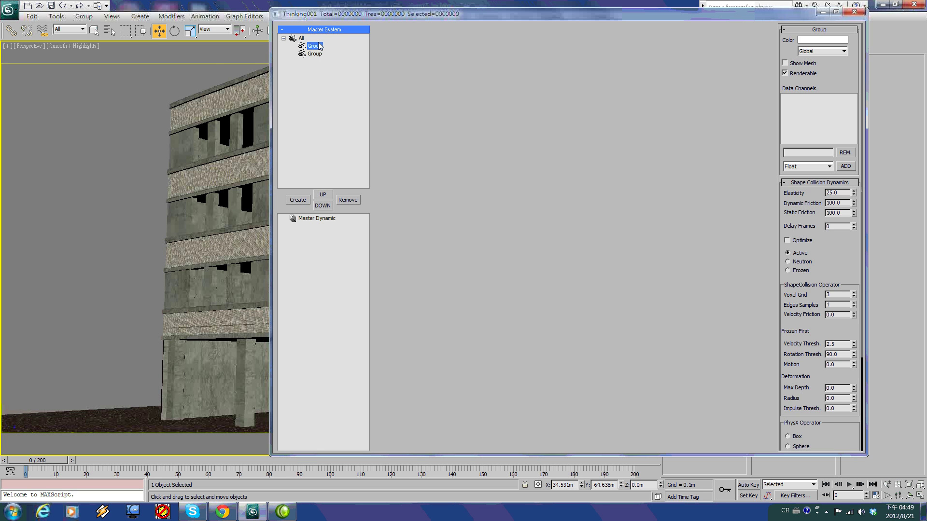
pyautogui.click(318, 47)
pyautogui.write('build')
pyautogui.press('BackSpace')
pyautogui.press('BackSpace')
pyautogui.press('BackSpace')
pyautogui.press('BackSpace')
pyautogui.write('building')
pyautogui.press('Return')
# Step: Rename the second group to 'frag' and select Master Dynamic
pyautogui.click(314, 53)
pyautogui.click(321, 55)
pyautogui.write('frag')
pyautogui.press('Return')
pyautogui.click(316, 219)
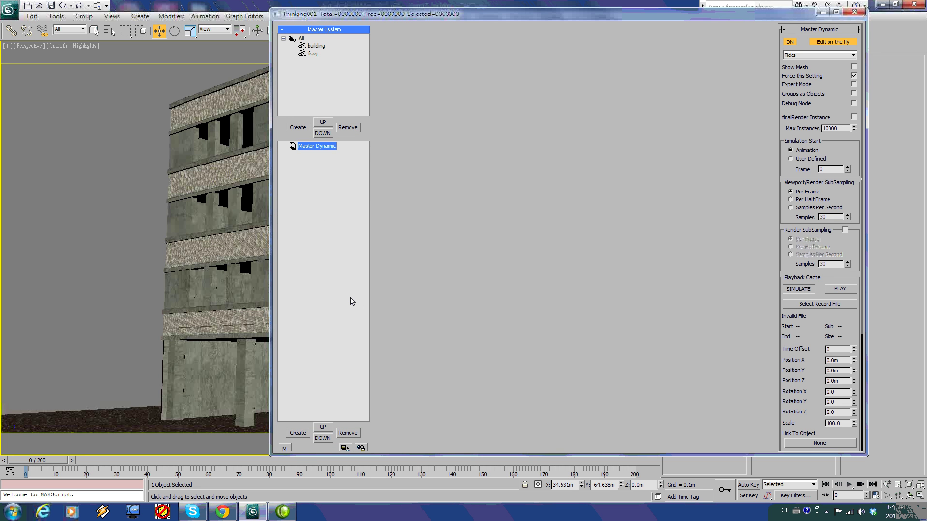
# Step: Add a Dynamic Set under Master Dynamic containing an Obj.To Particle generator node
pyautogui.click(297, 433)
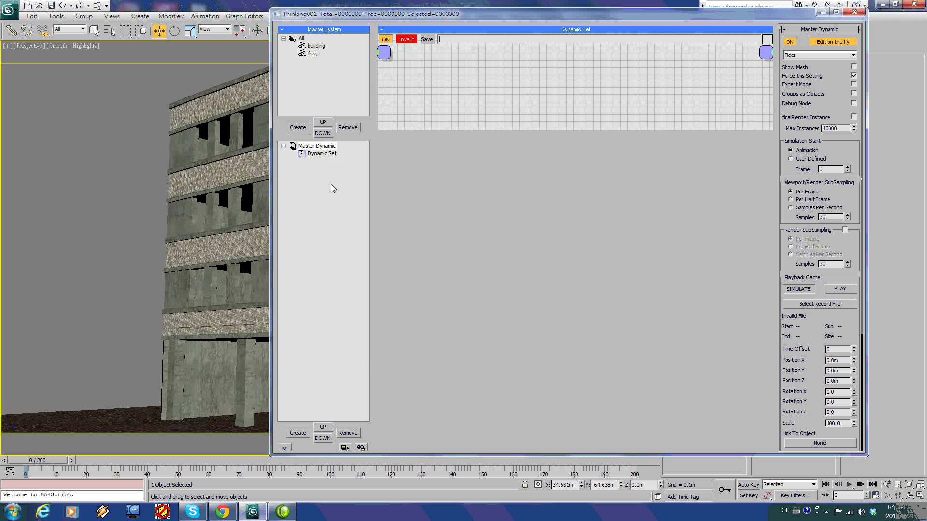
pyautogui.click(330, 154)
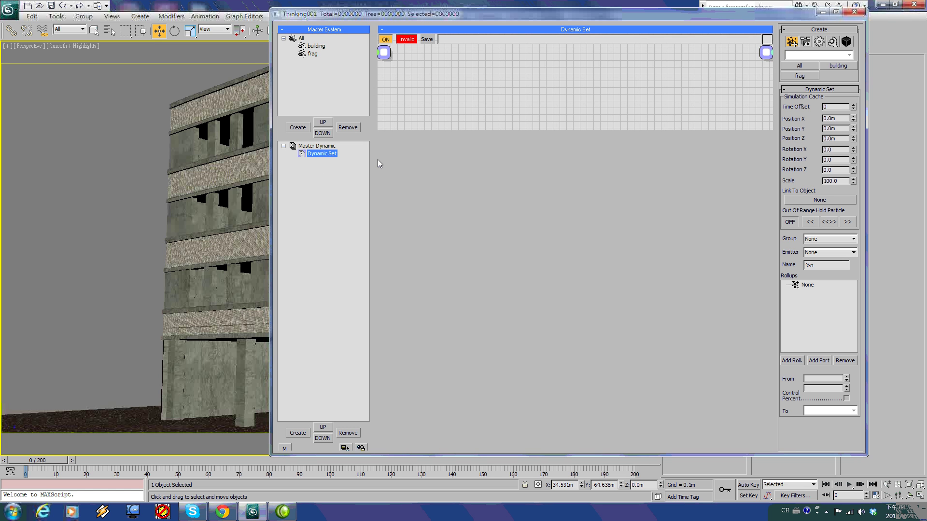
pyautogui.moveTo(594, 129); pyautogui.dragTo(594, 277)
pyautogui.rightClick(521, 123)
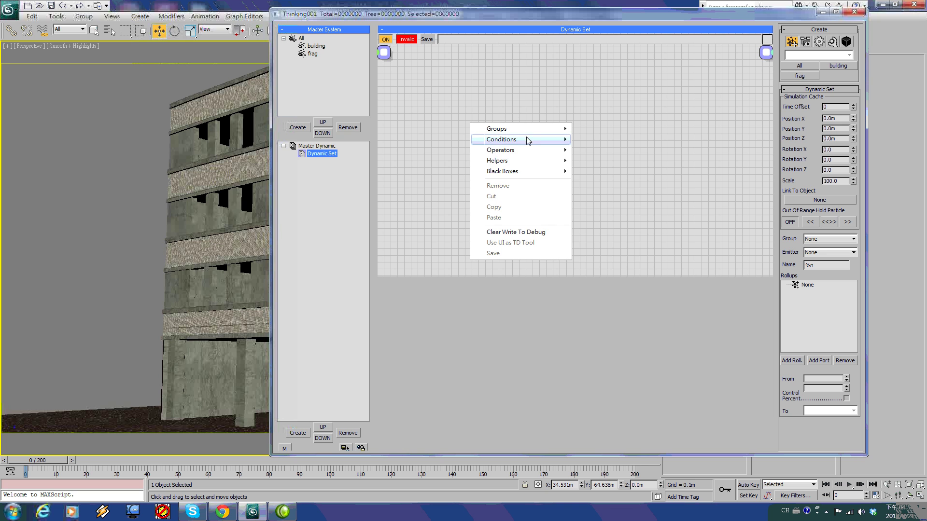
pyautogui.moveTo(541, 151)
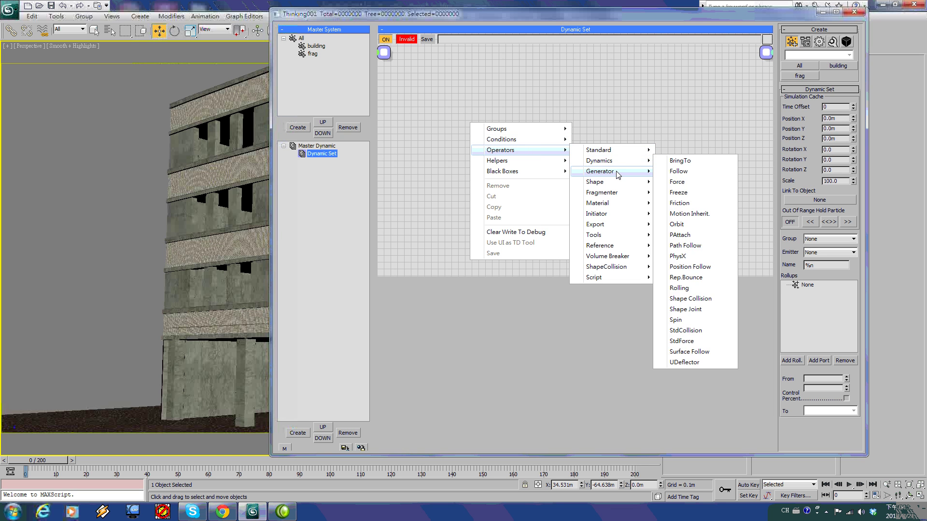
pyautogui.moveTo(630, 176)
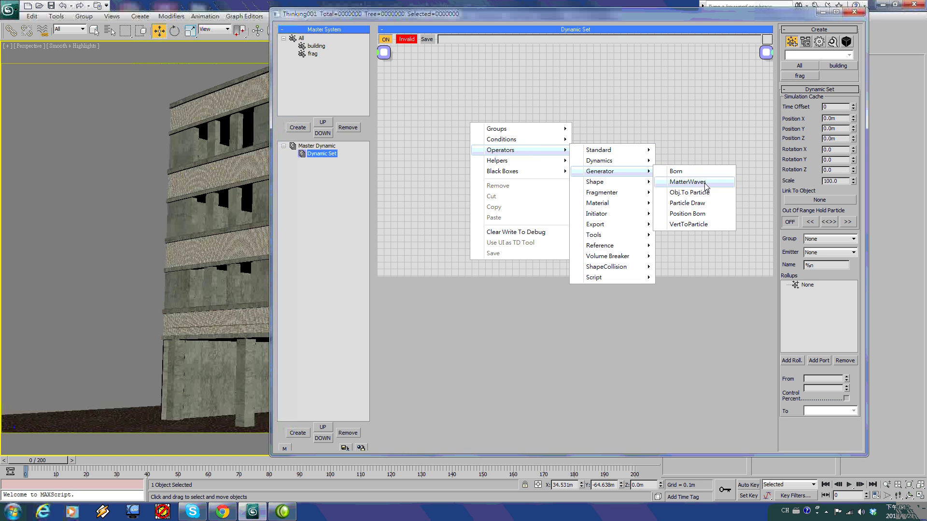
pyautogui.click(689, 192)
pyautogui.click(562, 124)
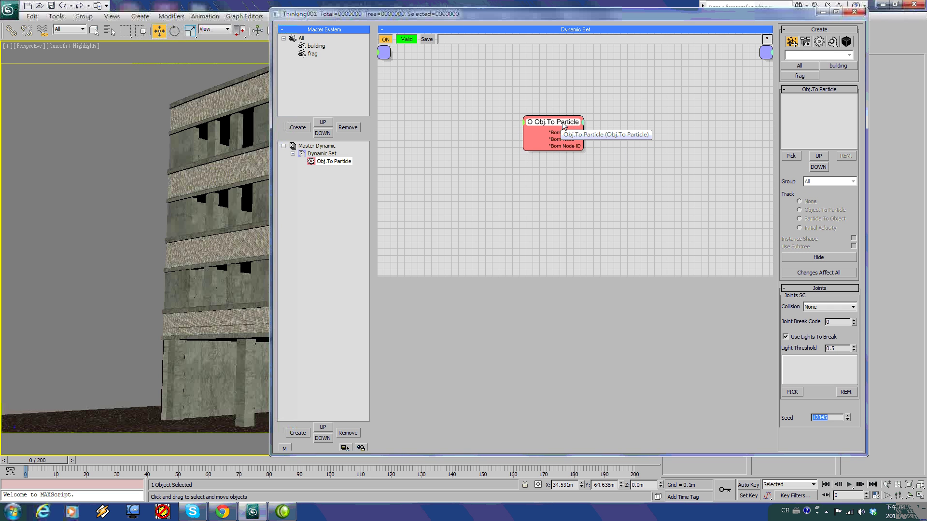
pyautogui.moveTo(563, 124); pyautogui.dragTo(564, 125)
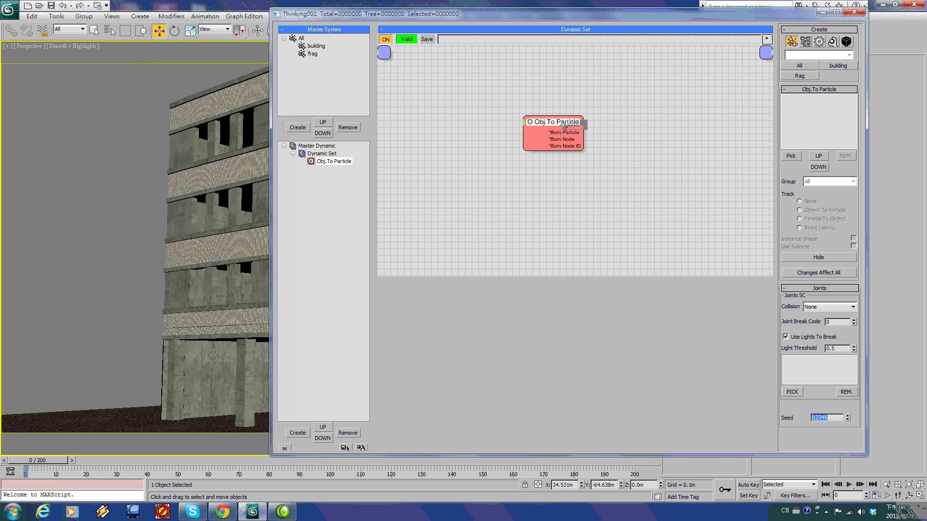
pyautogui.moveTo(564, 124); pyautogui.dragTo(564, 115)
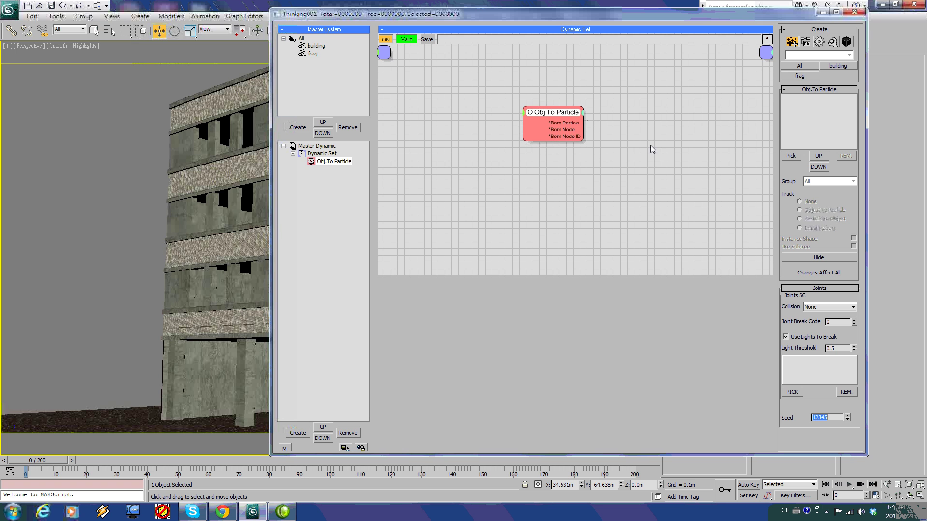
# Step: Pick the building as source, assign it to the building group, and hide the original mesh
pyautogui.click(791, 156)
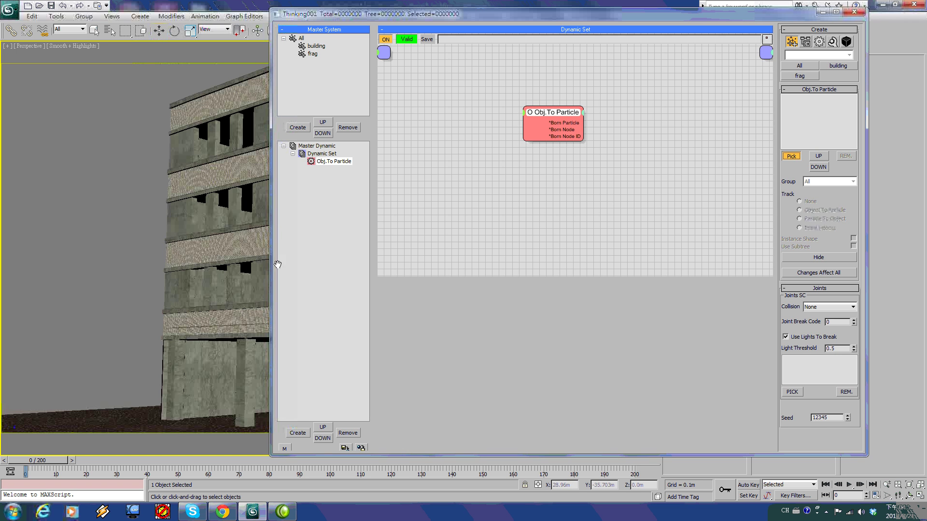
pyautogui.click(218, 169)
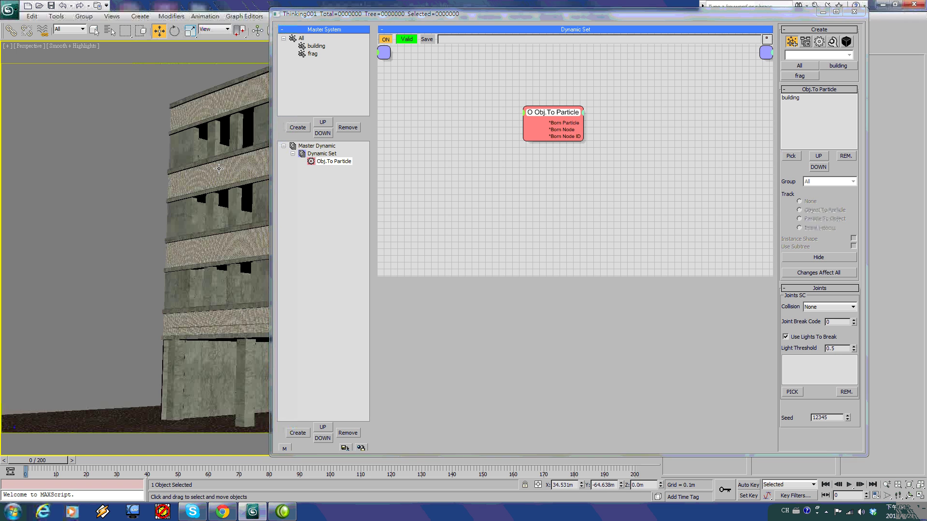
pyautogui.click(802, 98)
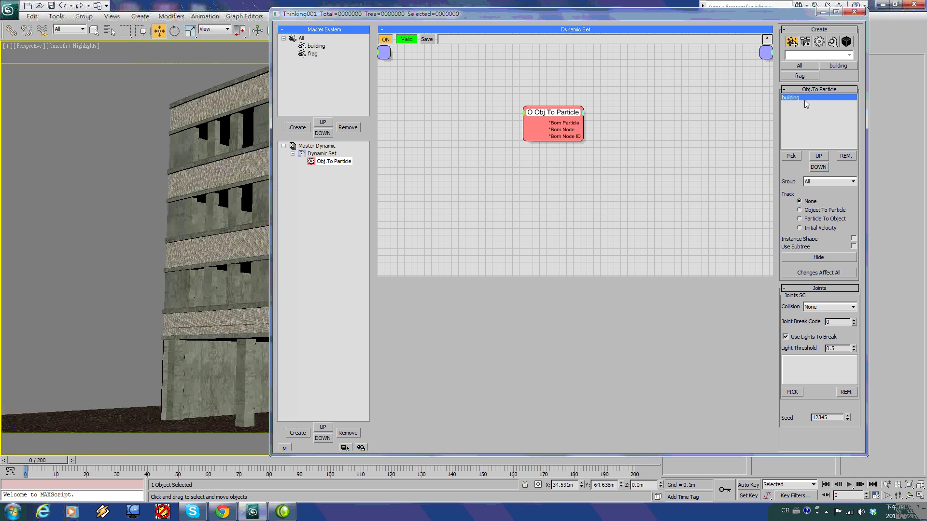
pyautogui.click(852, 182)
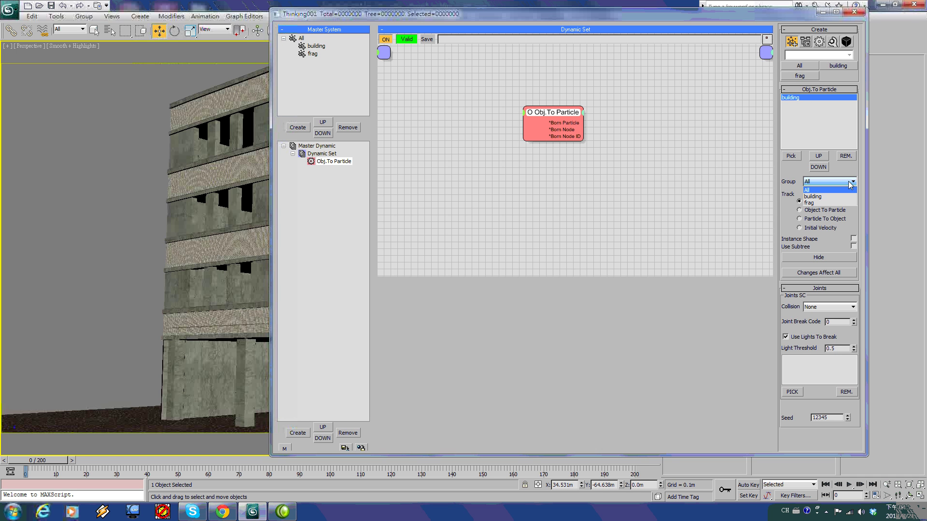
pyautogui.click(830, 197)
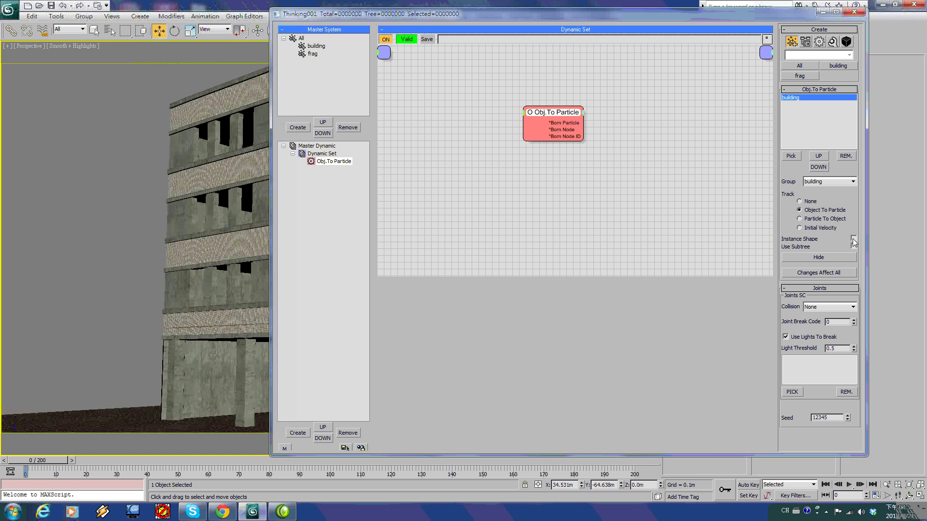
pyautogui.click(824, 259)
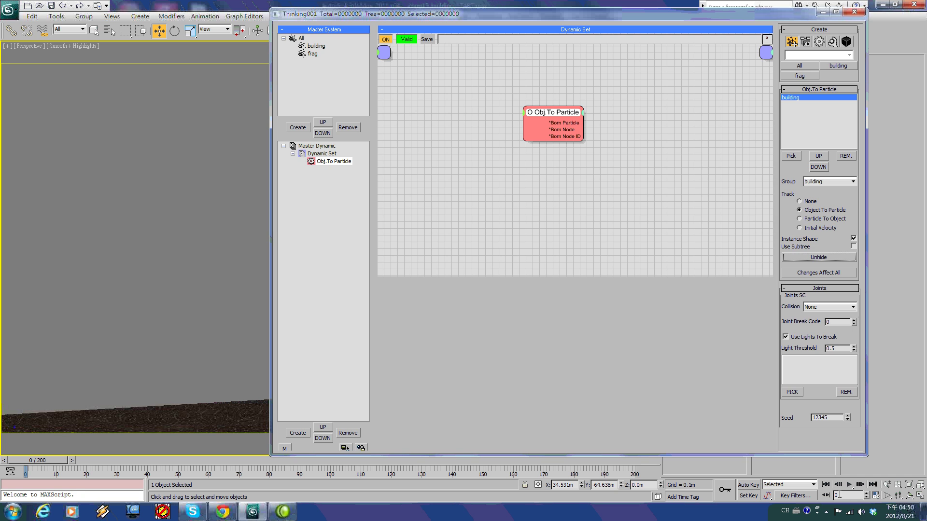
pyautogui.click(823, 12)
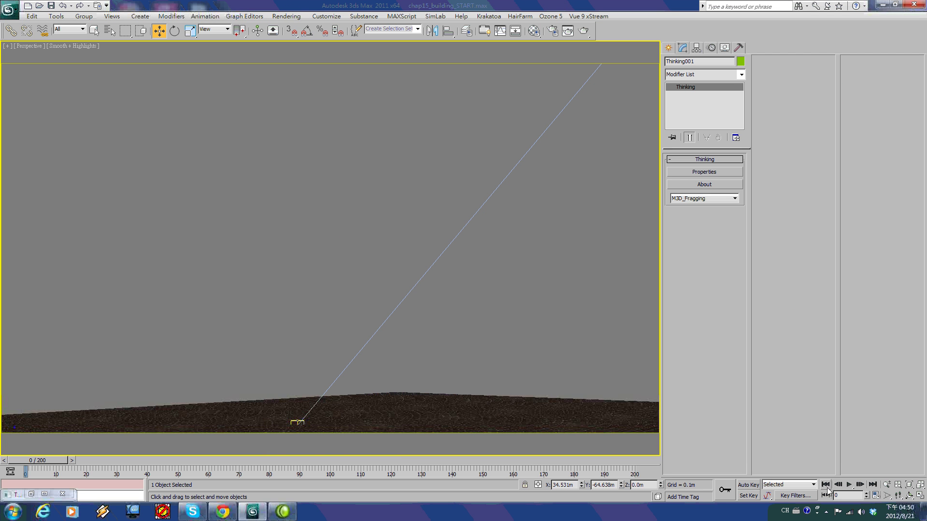
# Step: Enable Show Mesh on Master Dynamic so the building particles display in the viewport
pyautogui.click(848, 484)
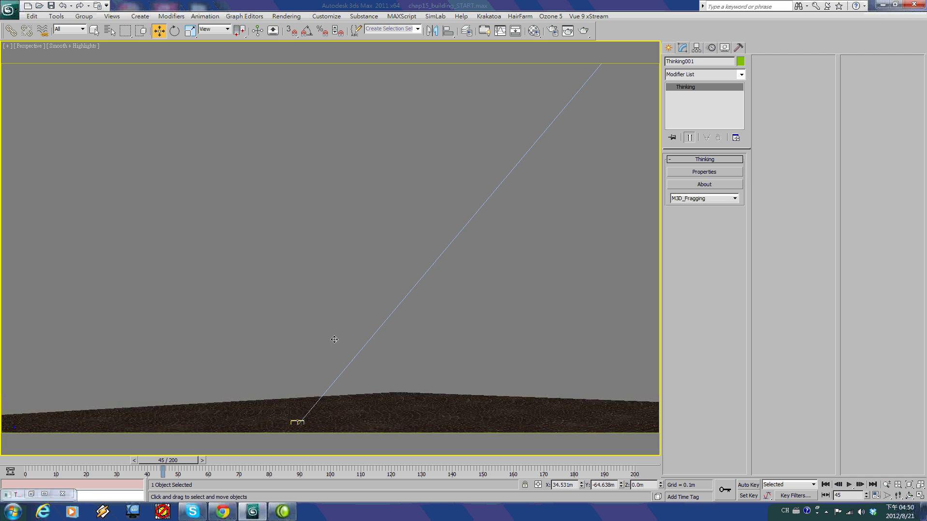
pyautogui.click(826, 485)
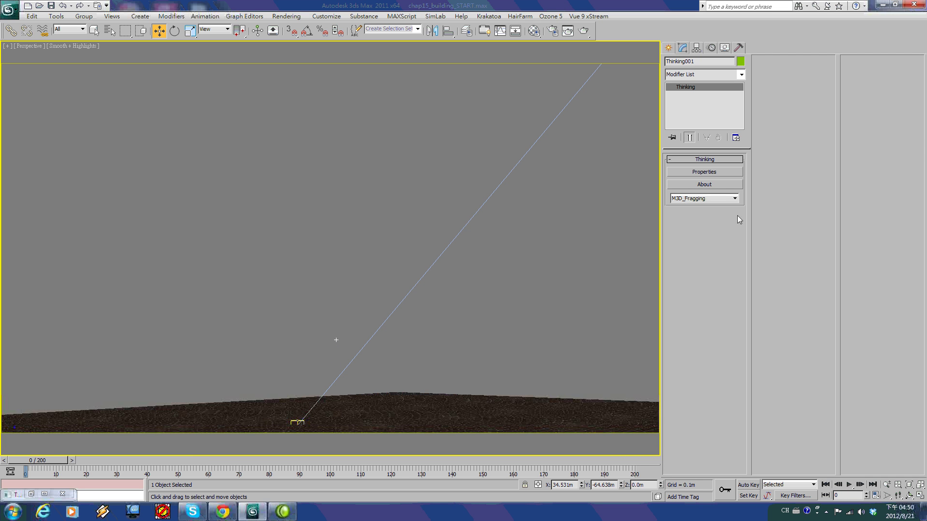
pyautogui.click(724, 173)
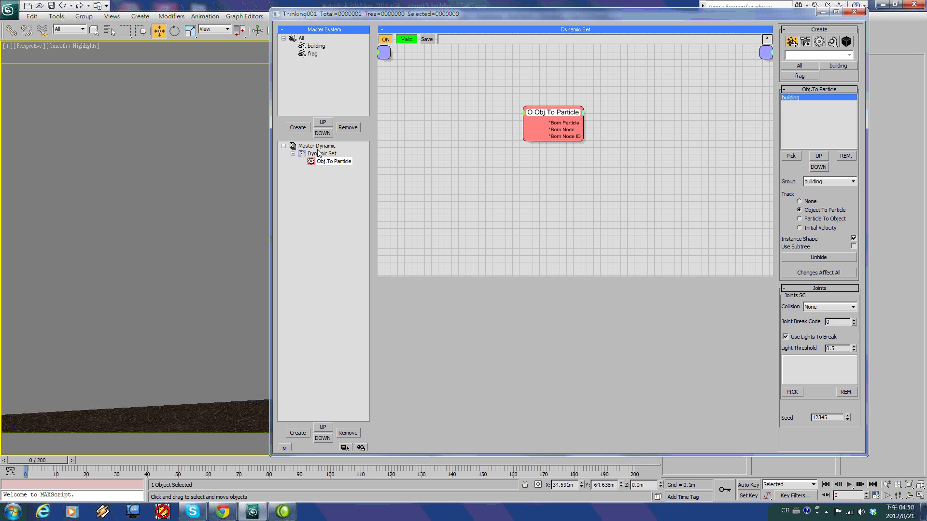
pyautogui.click(316, 147)
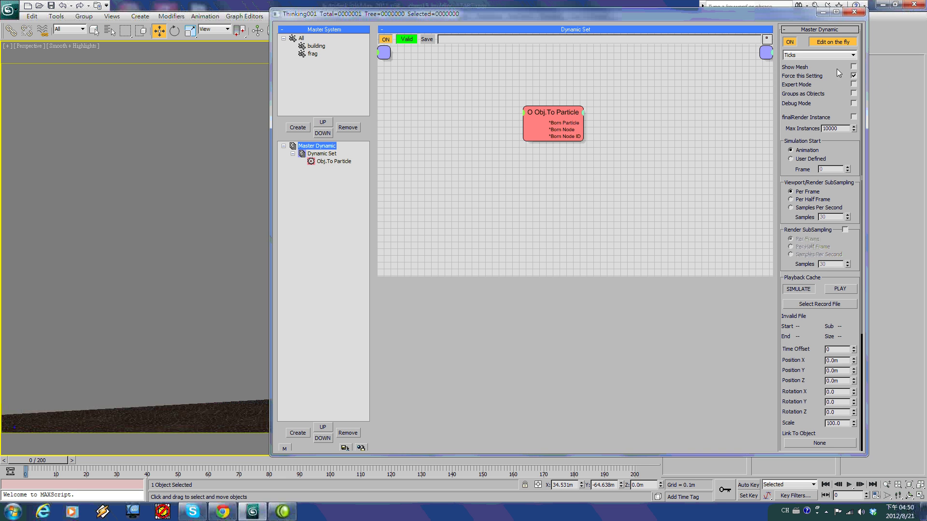
pyautogui.click(853, 67)
# Step: Preview the animation with the particle mesh visible, then restore the Thinking Particles editor
pyautogui.click(822, 11)
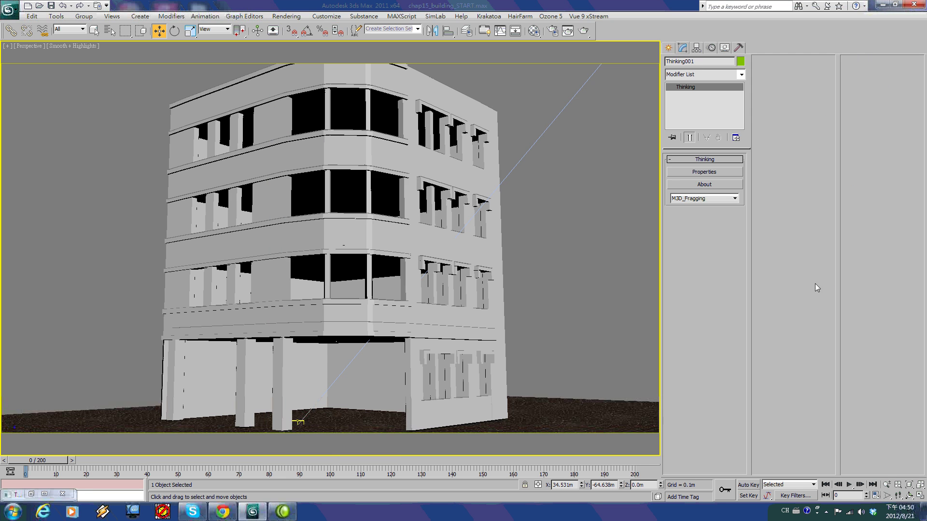
pyautogui.press('/')
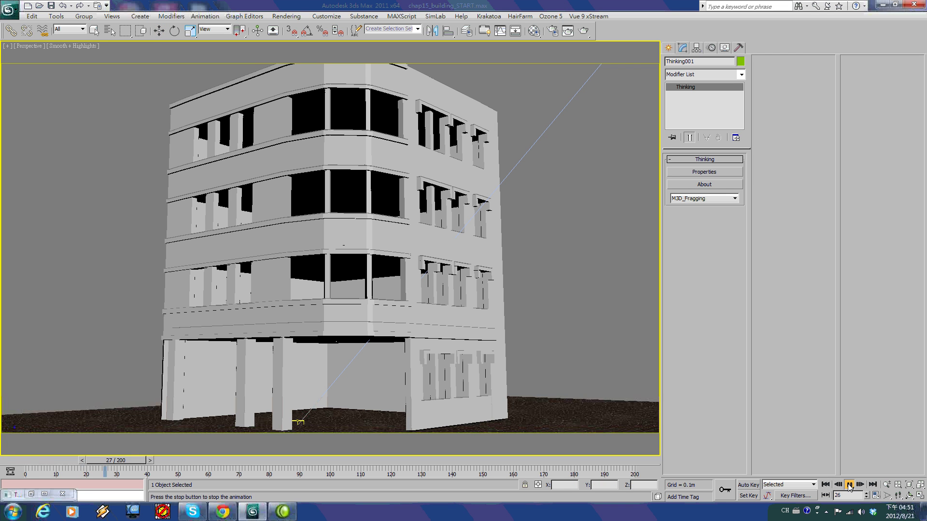
pyautogui.click(827, 486)
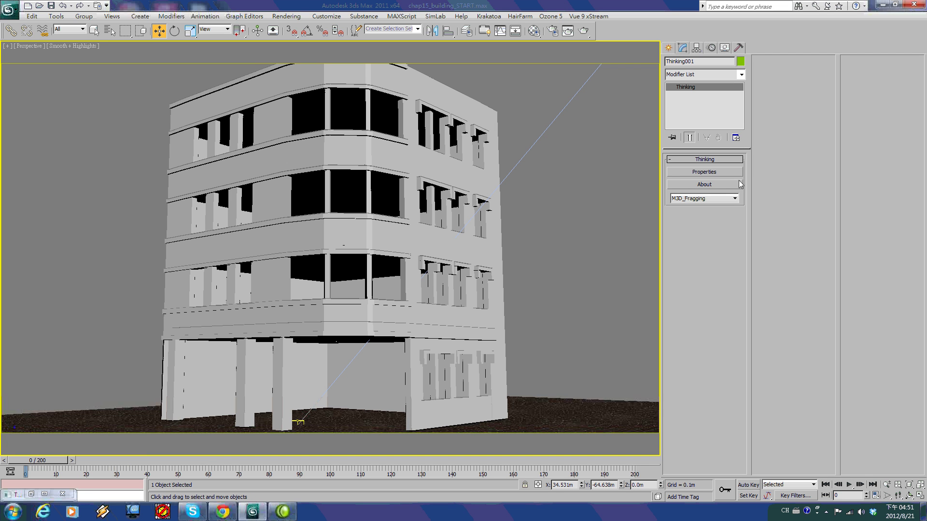
pyautogui.click(31, 494)
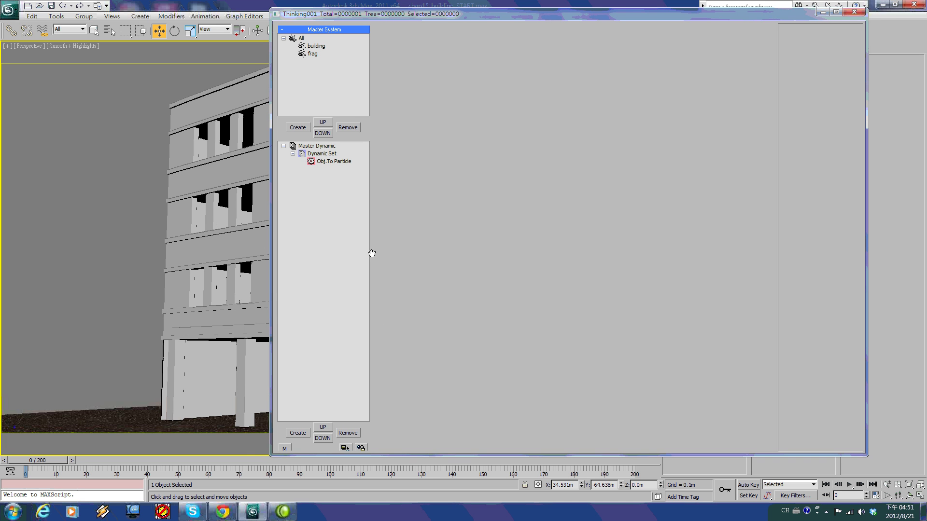
# Step: Add a second Dynamic Set under Master Dynamic containing a building group node
pyautogui.click(317, 147)
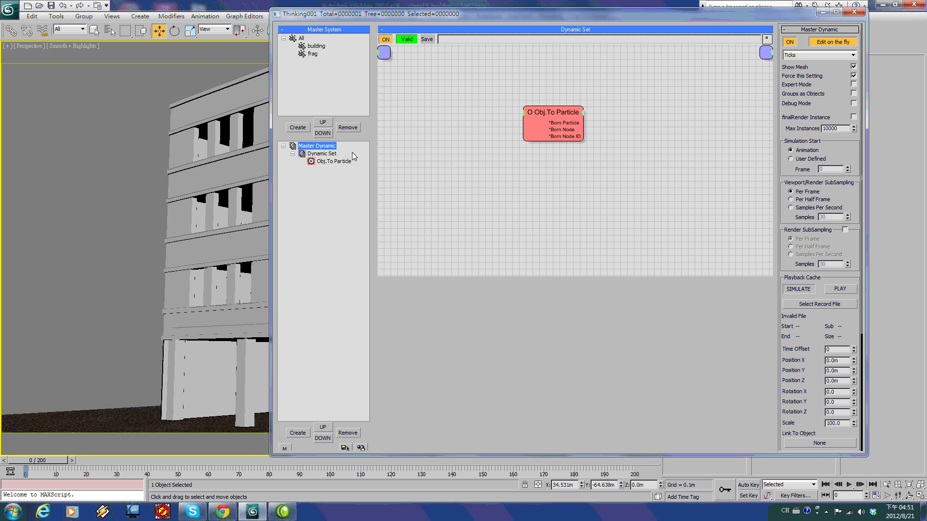
pyautogui.click(297, 433)
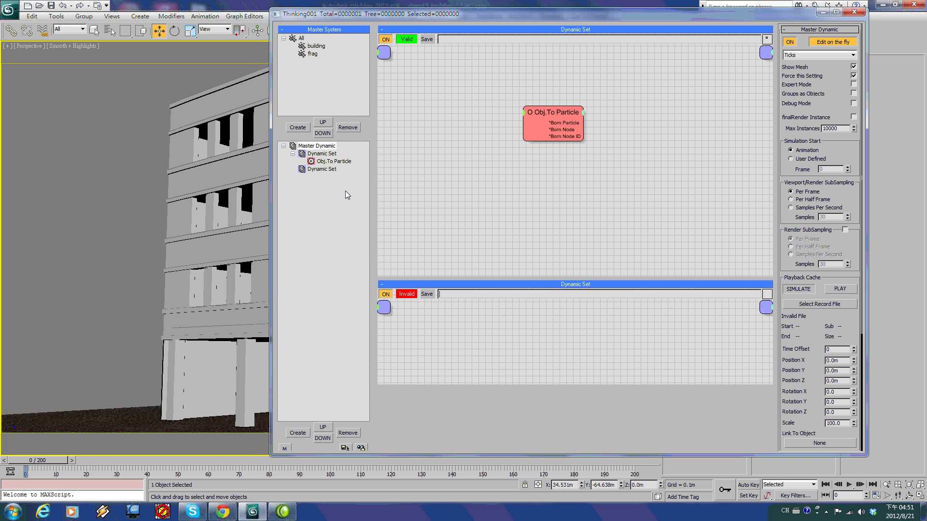
pyautogui.click(324, 169)
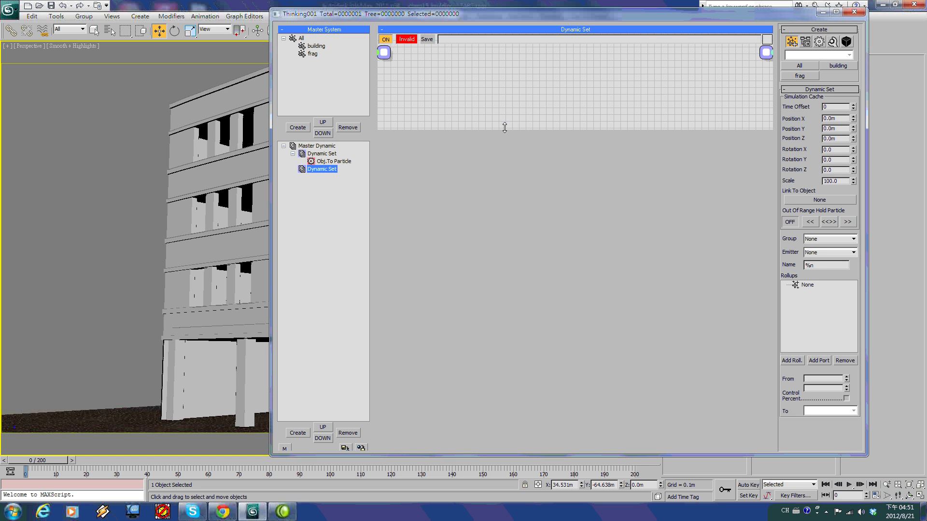
pyautogui.rightClick(425, 151)
pyautogui.moveTo(487, 156)
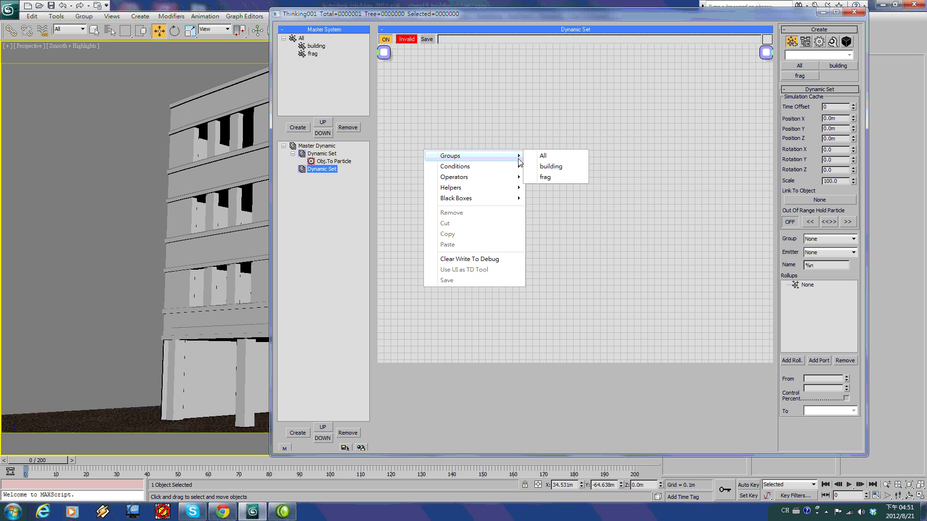
pyautogui.click(565, 167)
pyautogui.moveTo(493, 159); pyautogui.dragTo(491, 138)
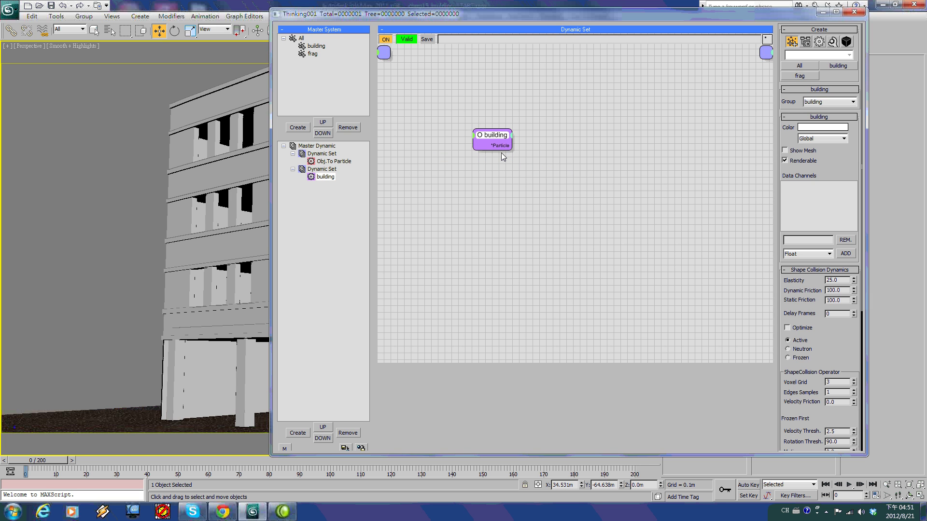
# Step: Add a VolumeBreak operator node to the second Dynamic Set
pyautogui.rightClick(567, 191)
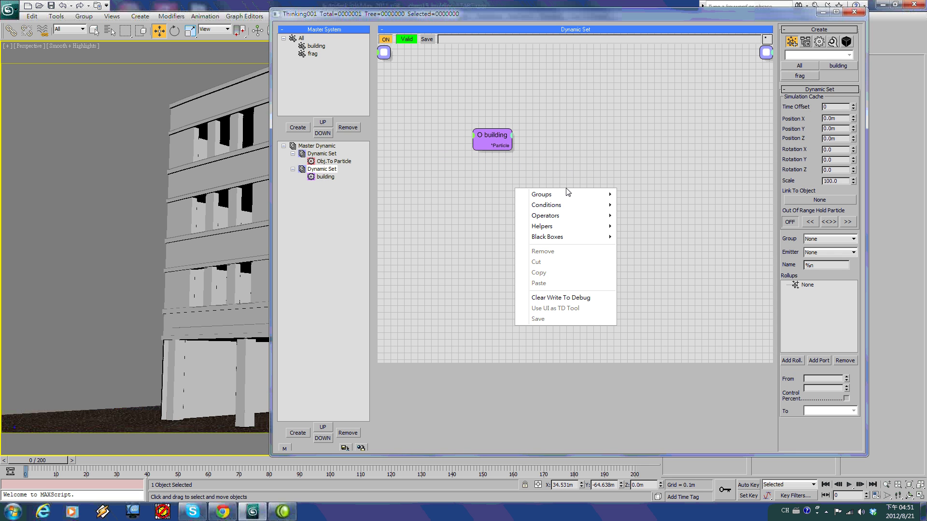
pyautogui.moveTo(568, 217)
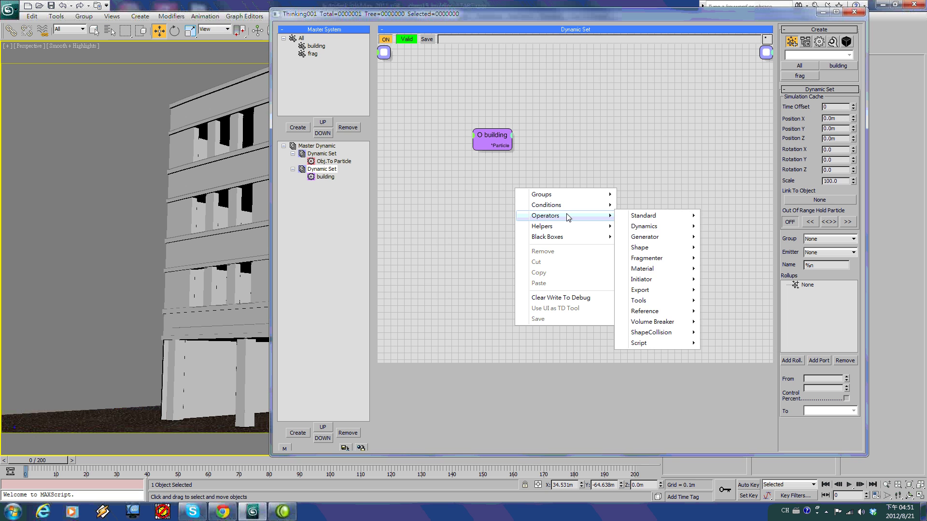
pyautogui.moveTo(660, 322)
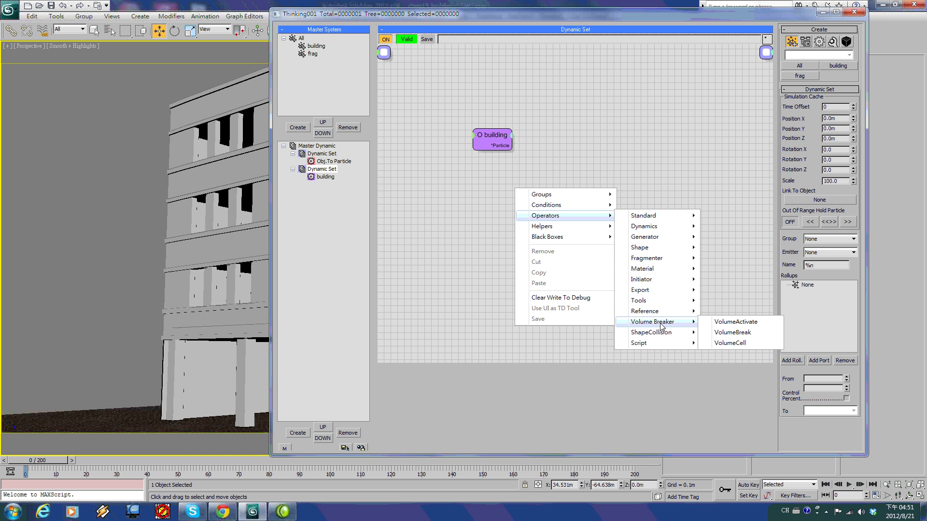
pyautogui.click(733, 332)
# Step: Place the VolumeBreak node beside building and wire building's particle output into it
pyautogui.moveTo(597, 200); pyautogui.dragTo(585, 137)
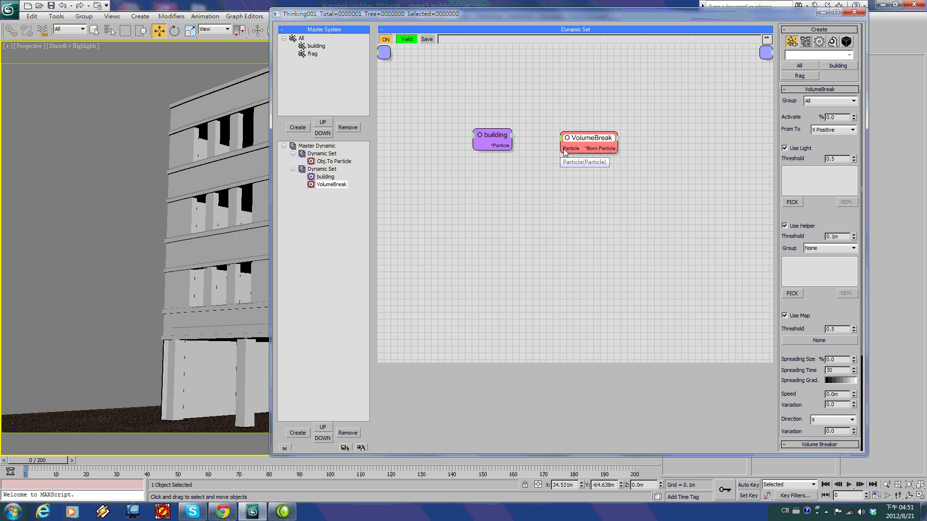
pyautogui.moveTo(512, 145); pyautogui.dragTo(569, 140)
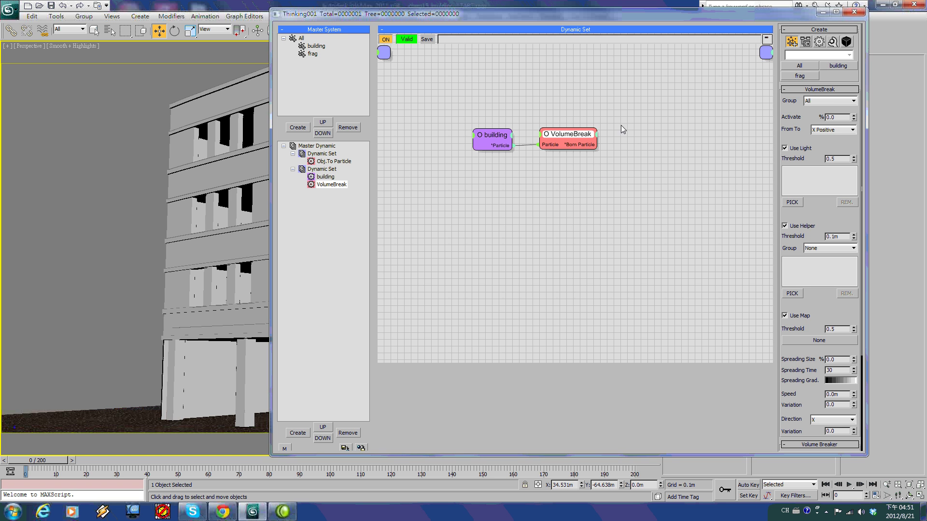
pyautogui.click(79, 46)
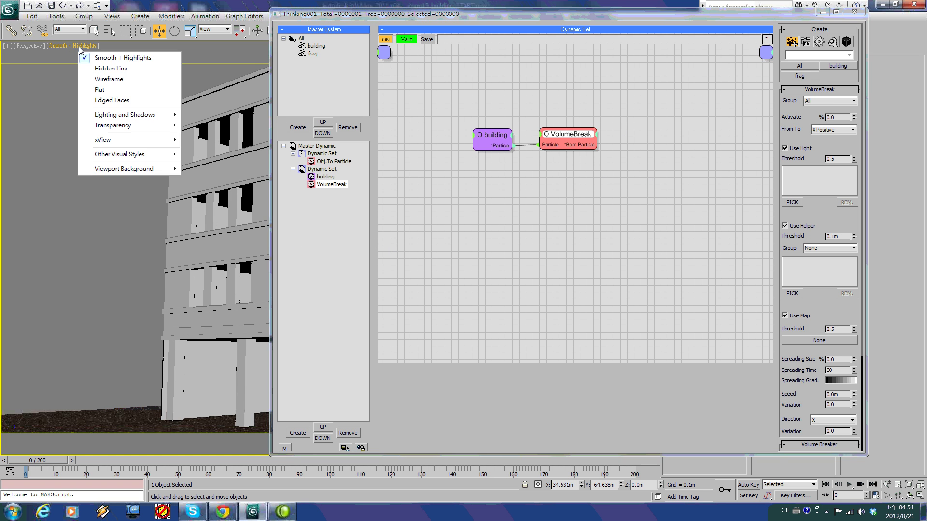
# Step: Switch the viewport to Edged Faces, play and rewind the simulation, and reopen the Thinking editor
pyautogui.click(129, 101)
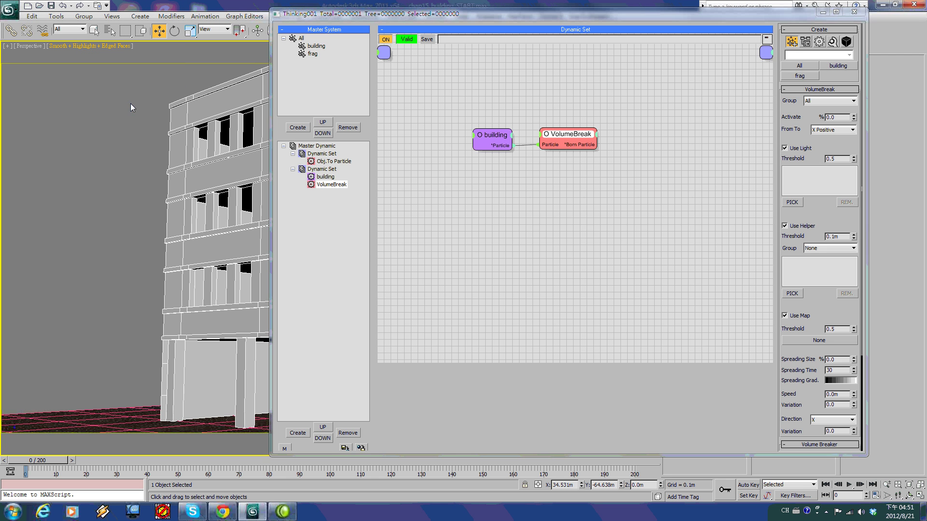
pyautogui.click(823, 12)
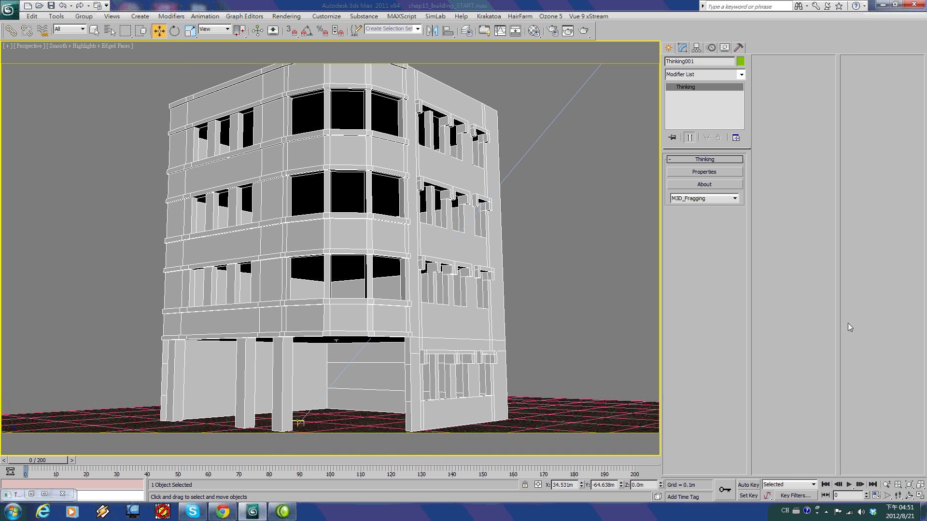
pyautogui.click(850, 486)
pyautogui.click(850, 486)
pyautogui.click(825, 485)
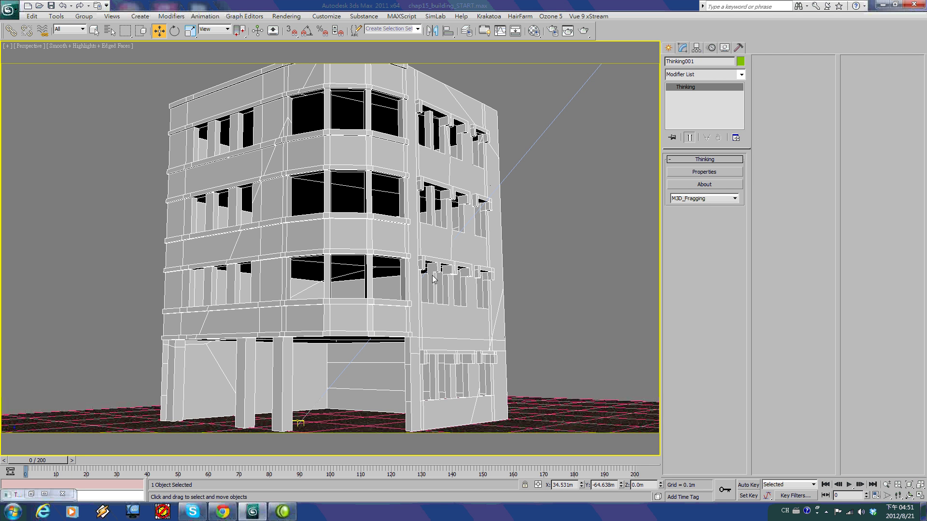
pyautogui.click(718, 173)
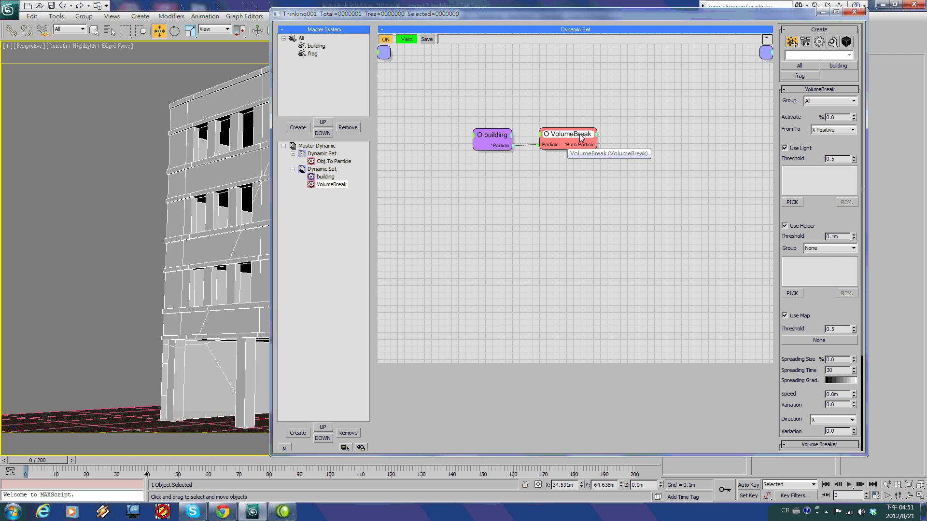
# Step: Set the VolumeBreak Raster to 3.0 and play the fracture simulation from frame 0
pyautogui.scroll(-5, 830, 299)
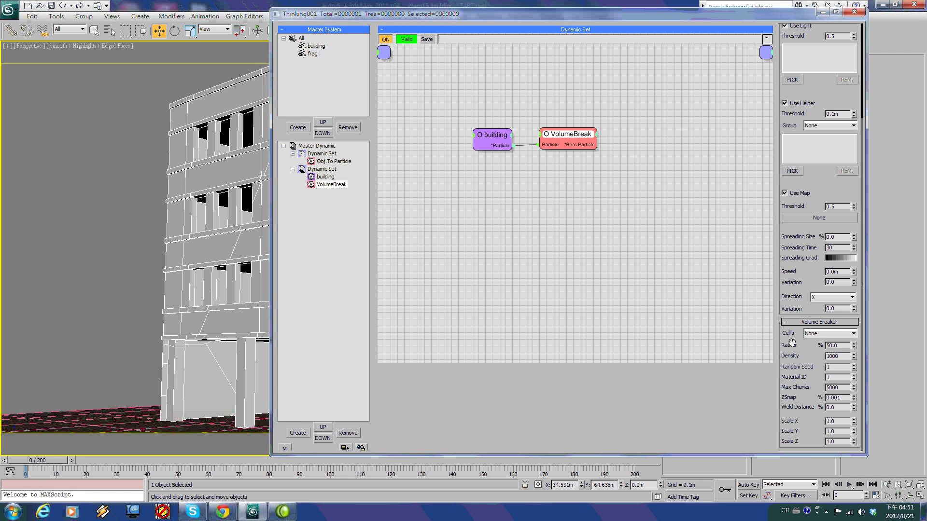
pyautogui.doubleClick(843, 346)
pyautogui.click(823, 488)
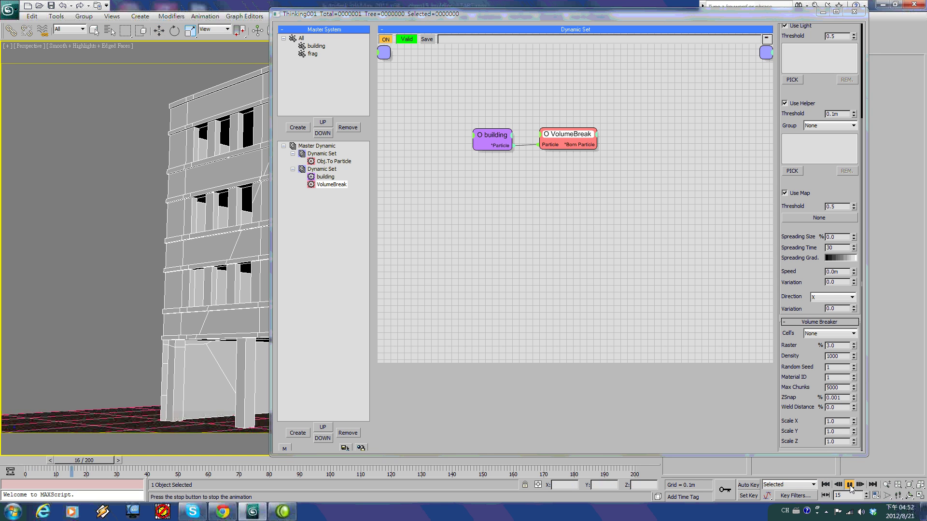
pyautogui.click(826, 484)
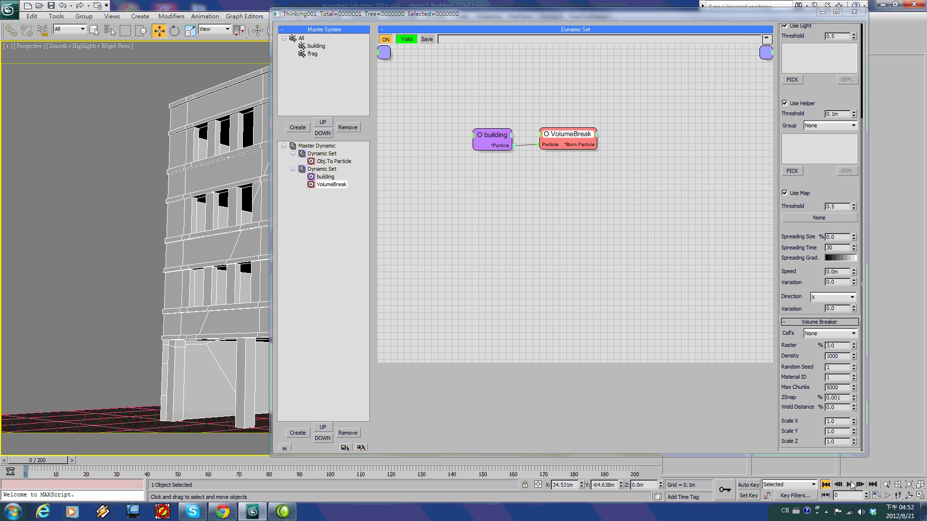
pyautogui.click(852, 485)
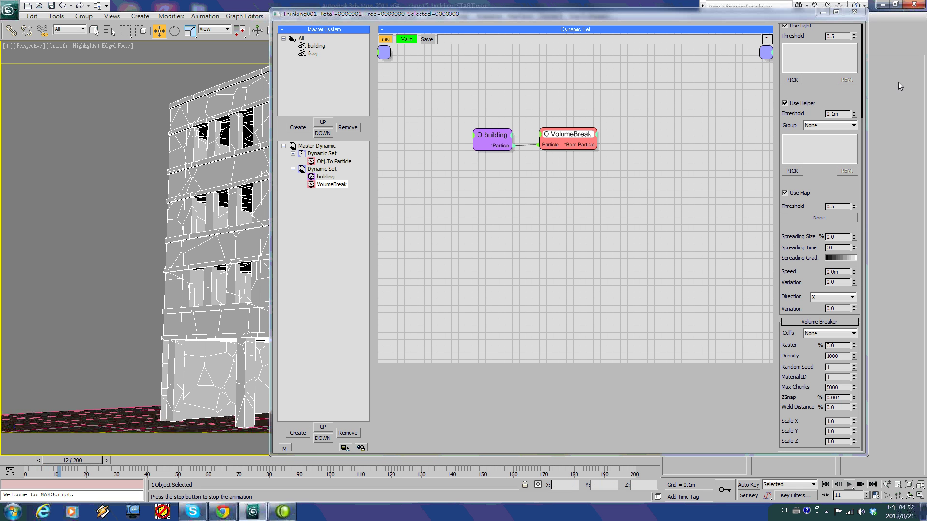
pyautogui.click(822, 14)
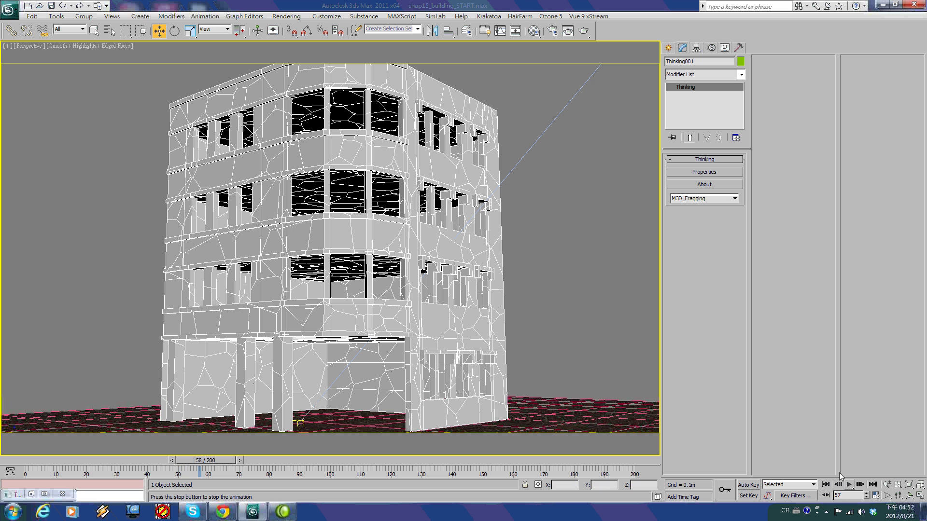
# Step: Stop playback, return to frame 0, and reopen the Thinking Particles editor
pyautogui.click(849, 485)
pyautogui.click(825, 485)
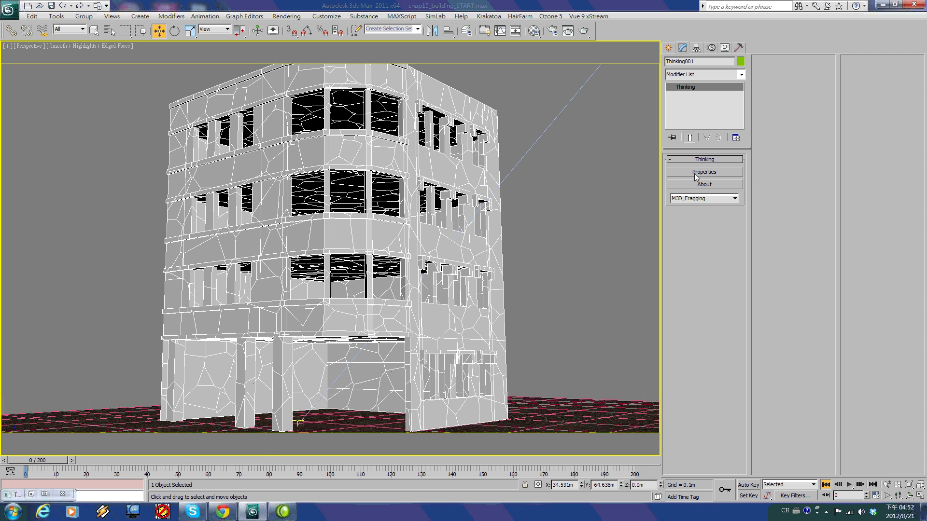
pyautogui.click(719, 173)
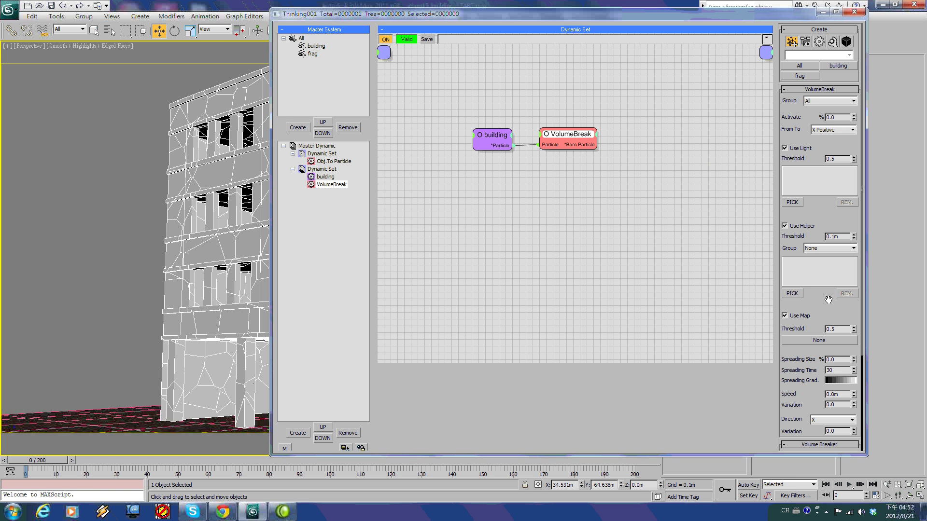
# Step: Review Volume Breaker settings, briefly preview playback, edit Activate percentage, and shrink the Thinking window
pyautogui.moveTo(828, 299); pyautogui.dragTo(805, 94)
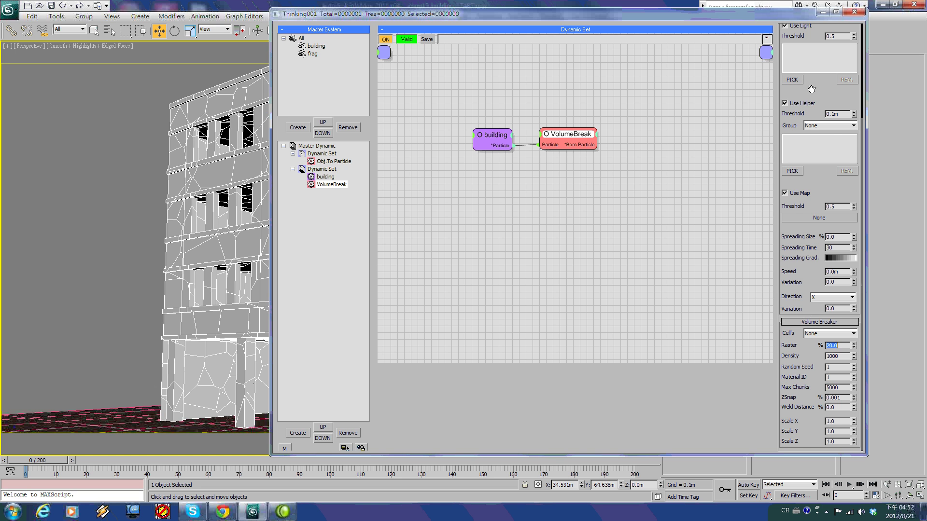
pyautogui.moveTo(806, 87); pyautogui.dragTo(816, 384)
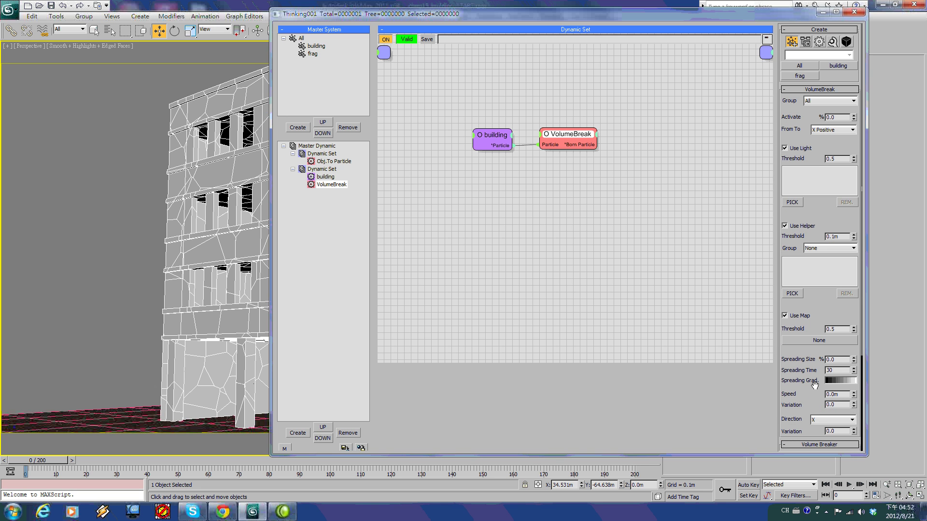
pyautogui.click(848, 484)
pyautogui.click(825, 484)
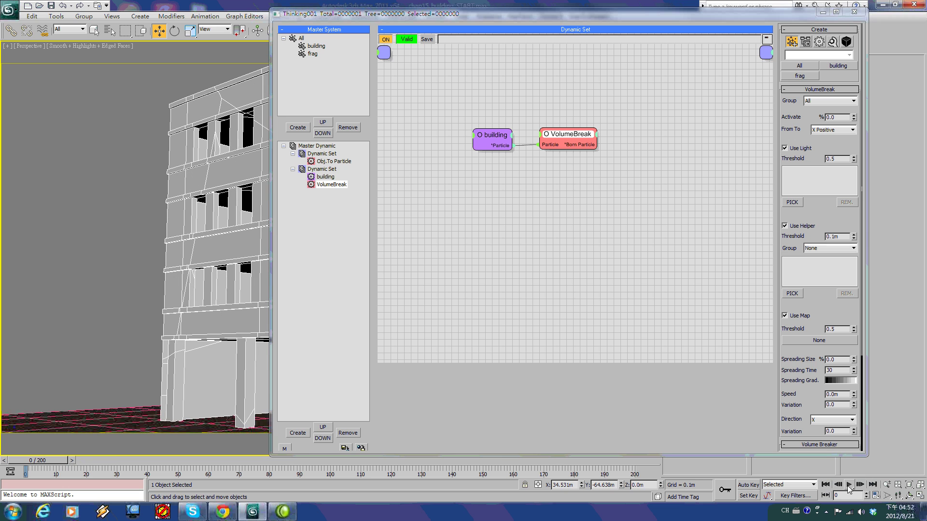
pyautogui.doubleClick(839, 118)
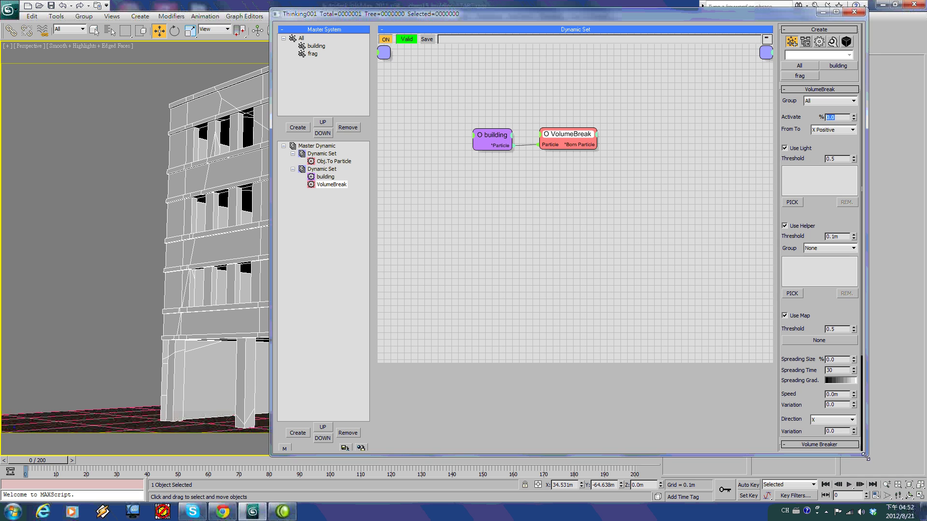
pyautogui.moveTo(866, 458); pyautogui.dragTo(814, 416)
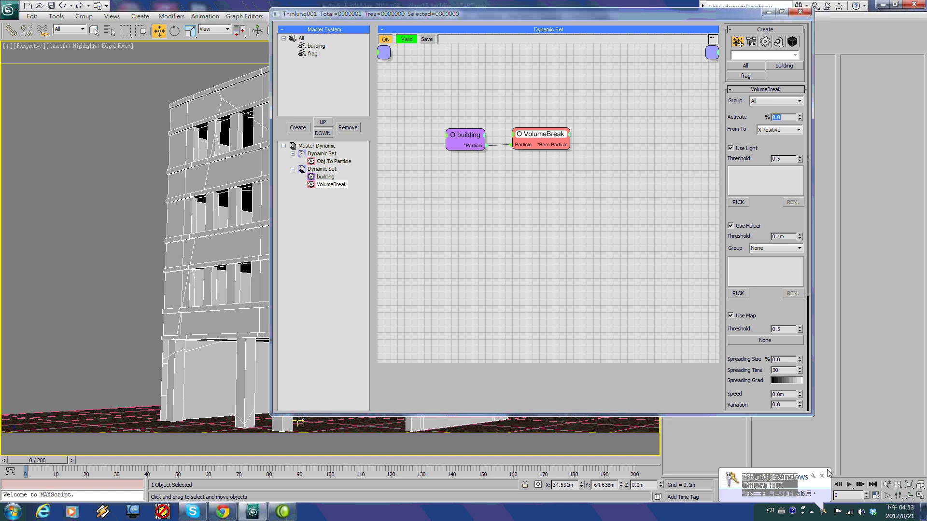
# Step: Assign VolumeBreak to the frag group and enter 100 for its Activate percentage
pyautogui.click(481, 171)
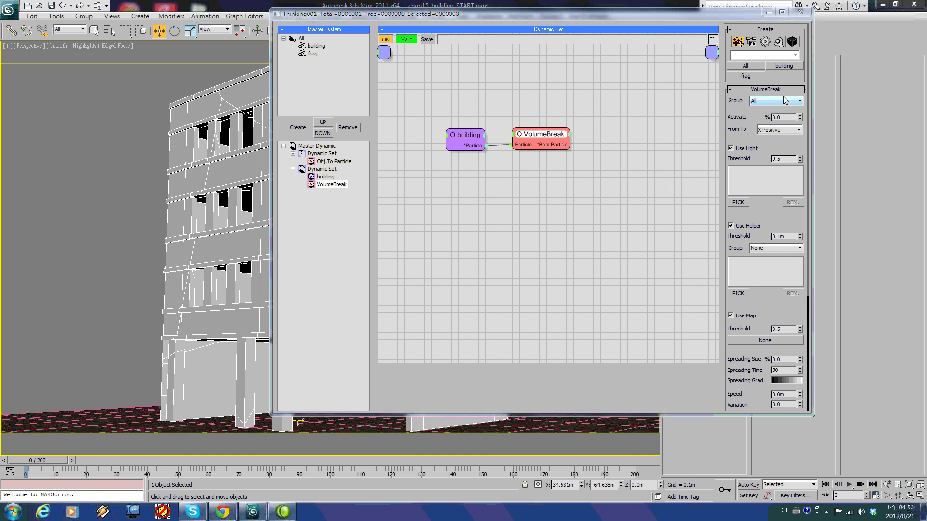
pyautogui.click(799, 104)
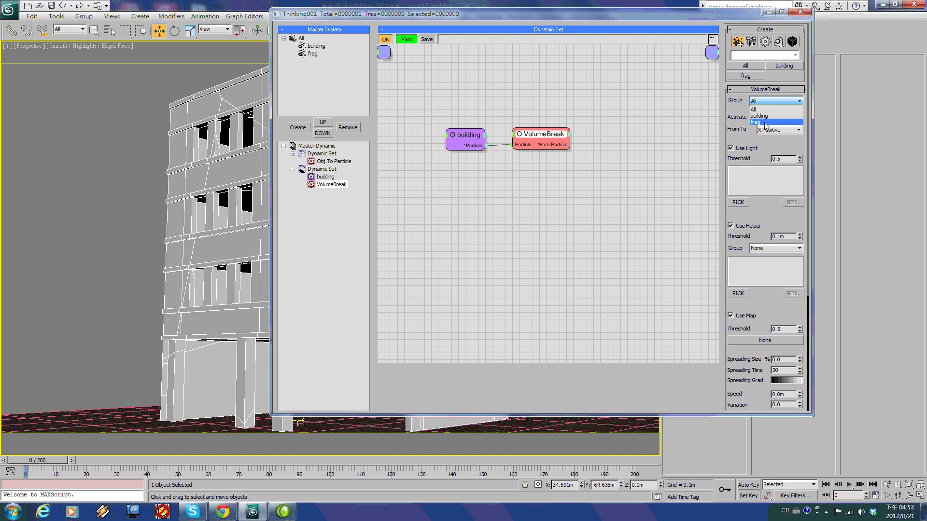
pyautogui.click(765, 123)
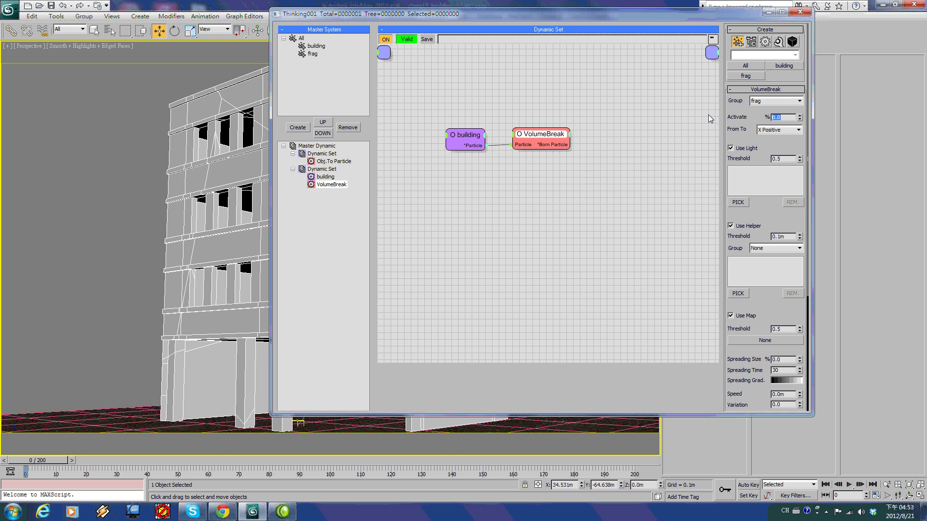
pyautogui.write('100')
pyautogui.press('Return')
# Step: With Auto Key on, key Activate at 0 on frame 0 and 100 on frame 80
pyautogui.click(749, 485)
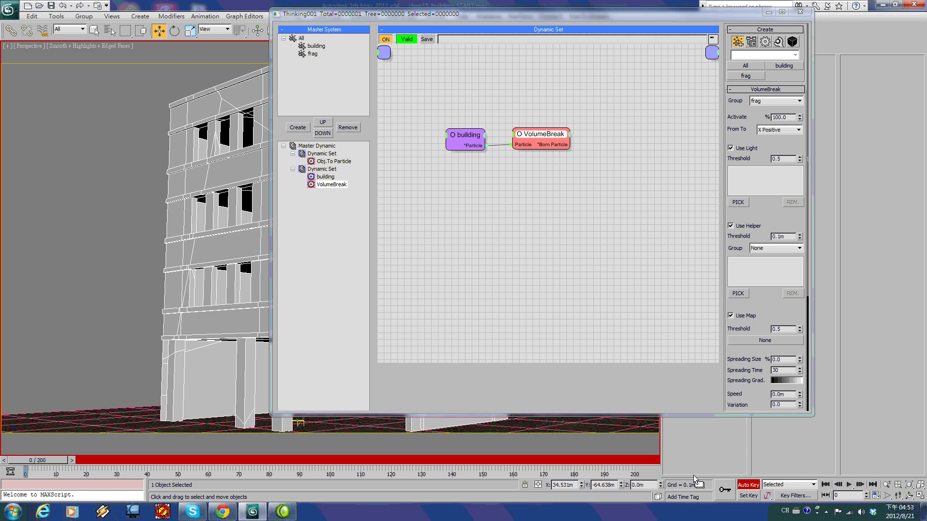
pyautogui.click(792, 124)
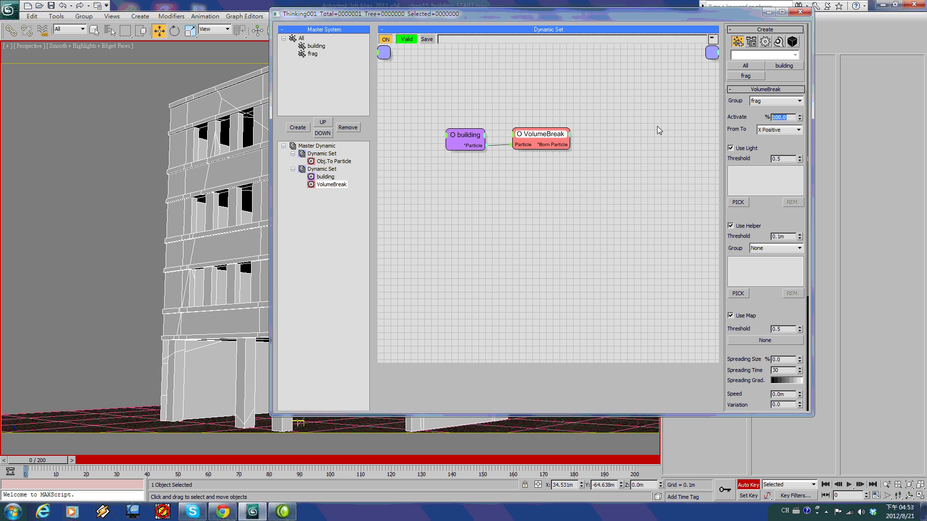
pyautogui.write('0')
pyautogui.press('Return')
pyautogui.moveTo(61, 467); pyautogui.dragTo(291, 466)
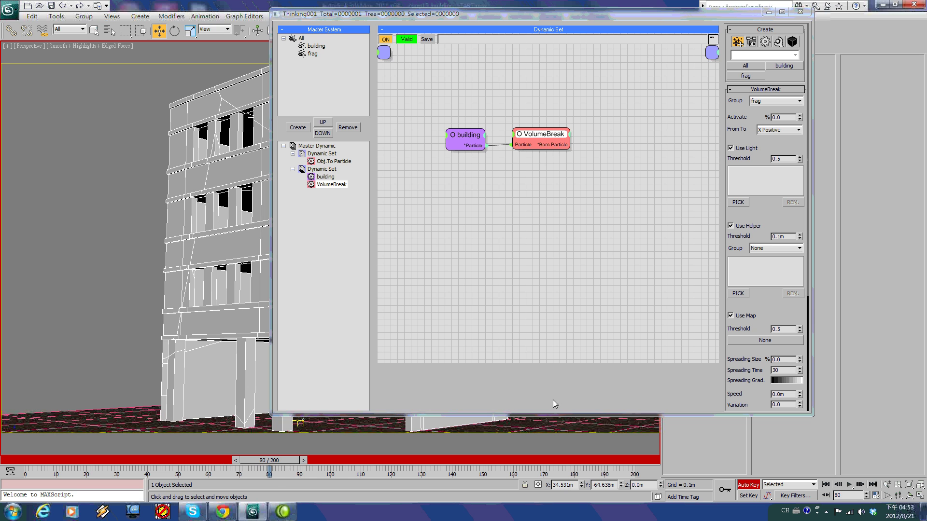
pyautogui.click(781, 119)
pyautogui.write('100')
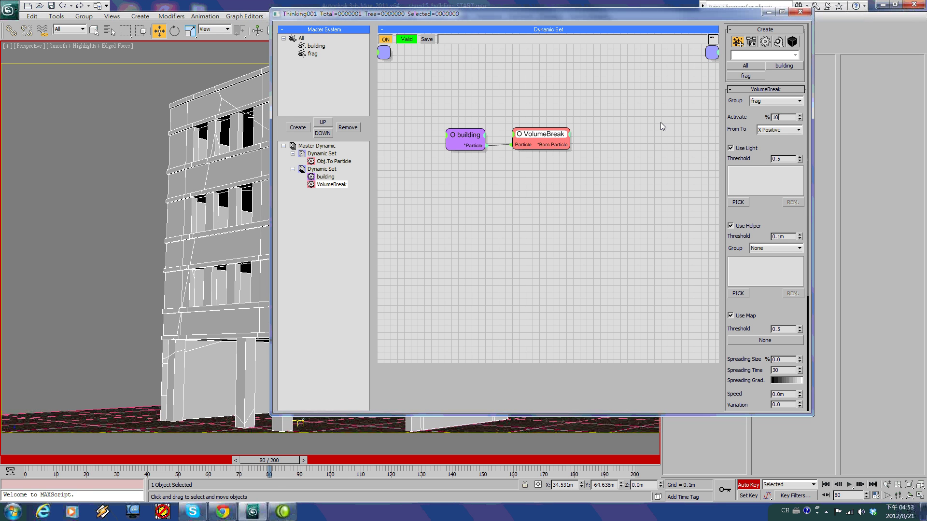
pyautogui.press('Return')
# Step: Reset Activate to 0 at frame 0, re-key 100 at frame 80, and return to frame 0
pyautogui.moveTo(281, 466); pyautogui.dragTo(38, 466)
pyautogui.rightClick(799, 118)
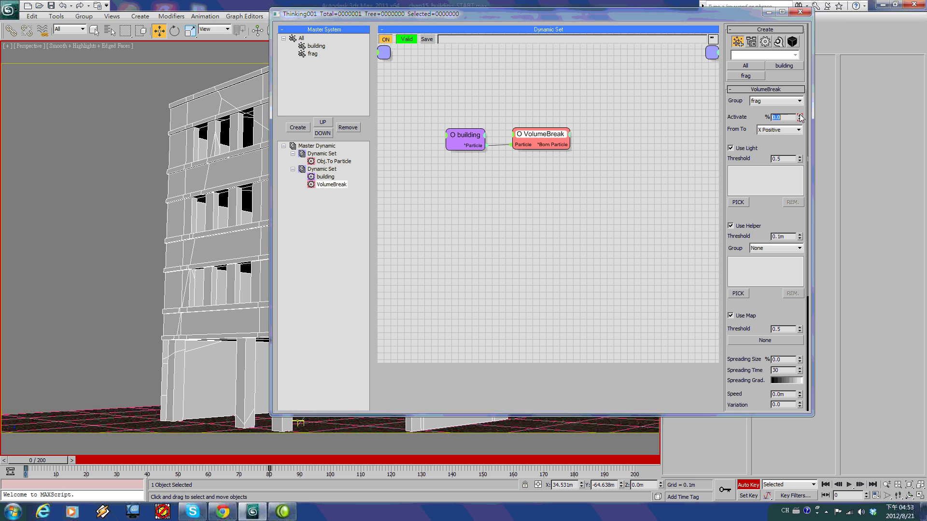
pyautogui.moveTo(35, 462); pyautogui.dragTo(269, 466)
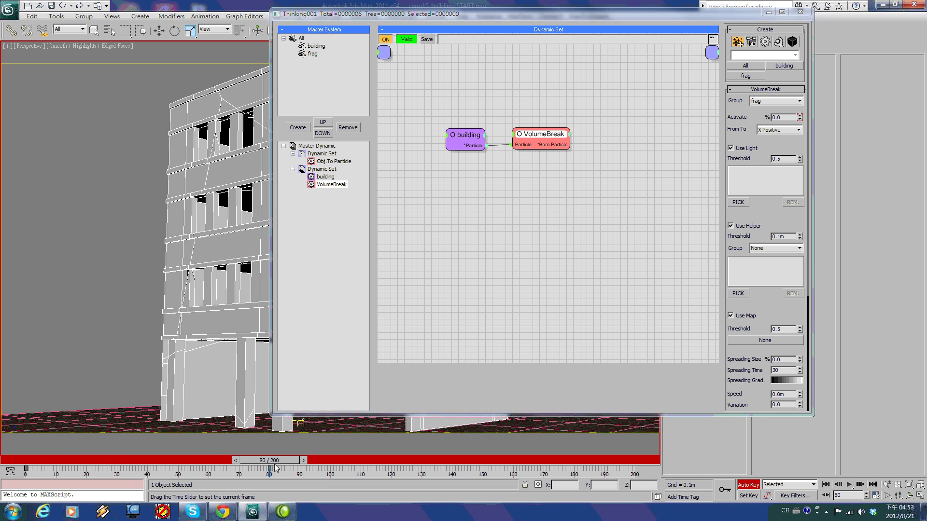
pyautogui.press('w')
pyautogui.click(800, 116)
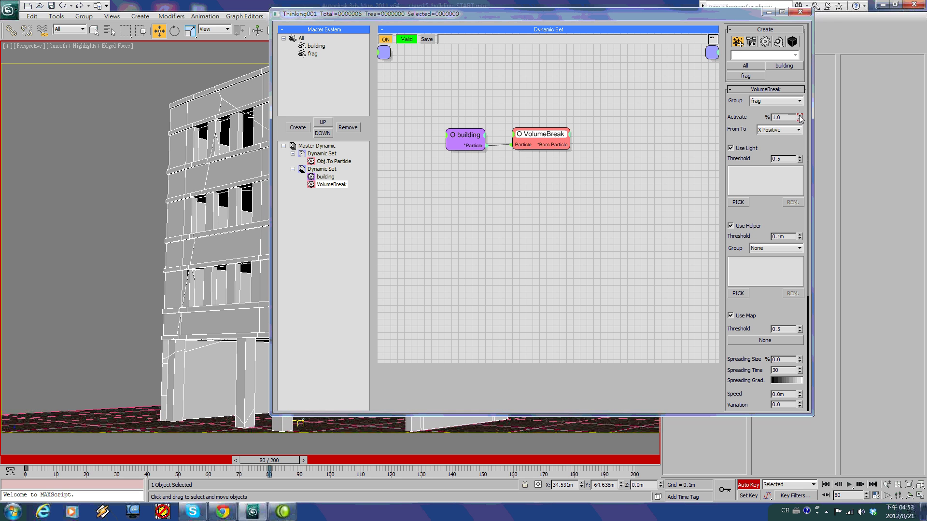
pyautogui.write('100')
pyautogui.press('Return')
pyautogui.press('Home')
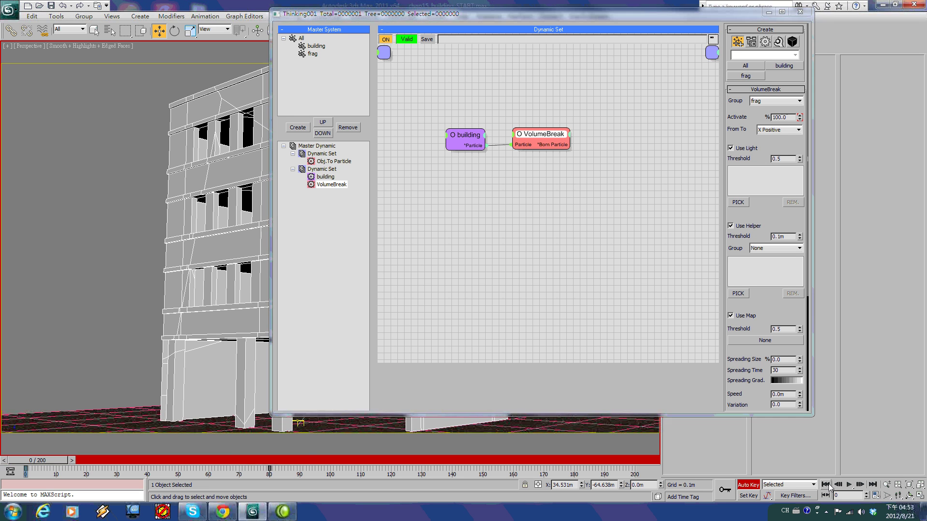
# Step: Turn Auto Key off, play back the building breakup, then rewind to frame 0
pyautogui.click(749, 485)
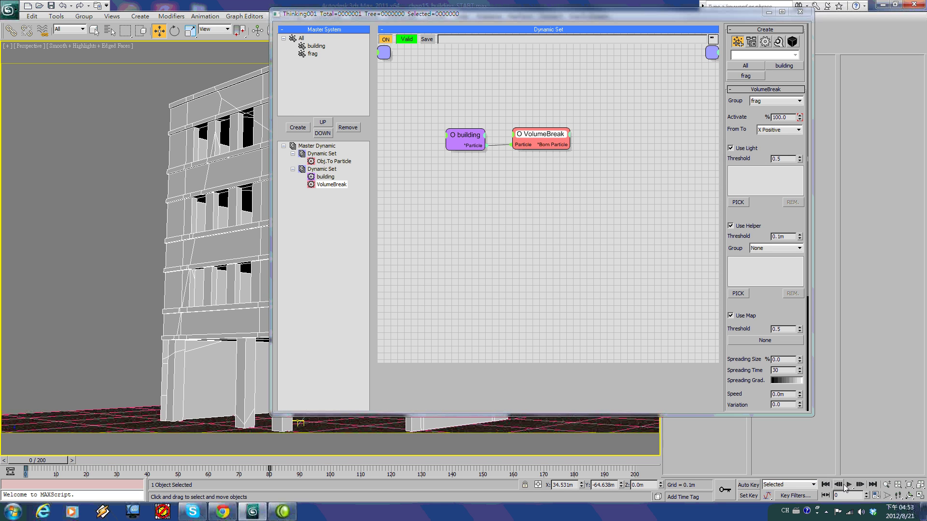
pyautogui.click(849, 484)
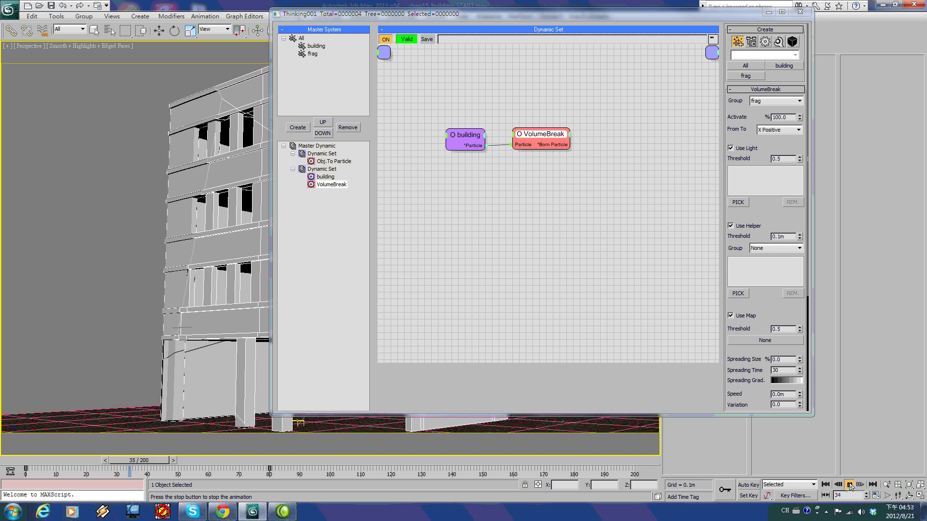
pyautogui.click(849, 485)
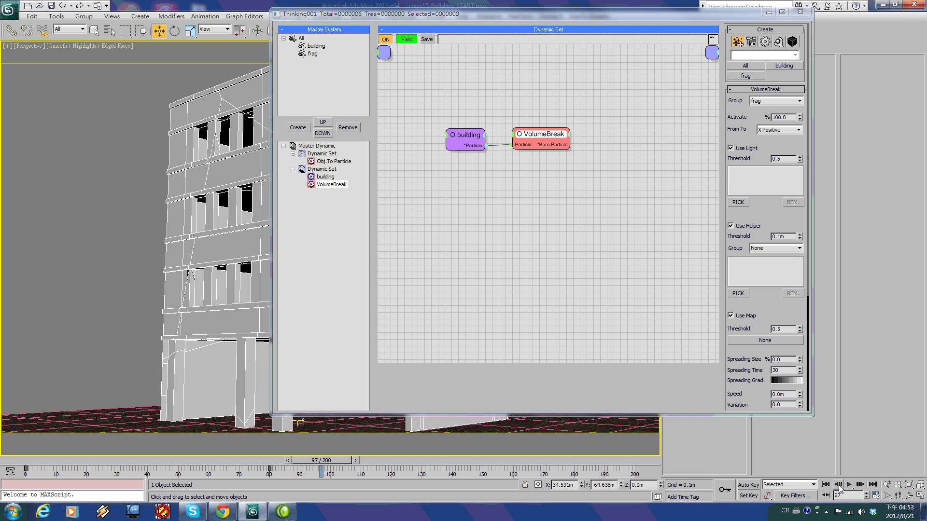
pyautogui.click(825, 485)
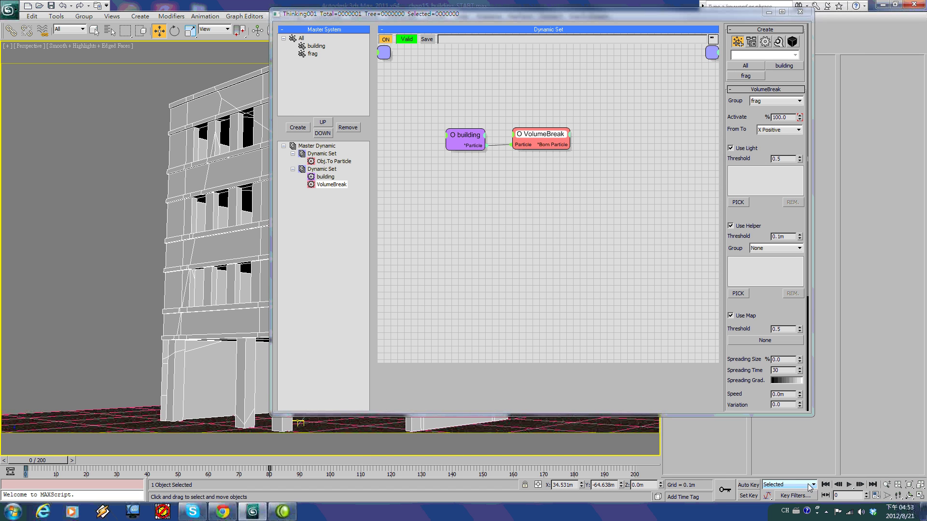
# Step: Turn Auto Key back on, move the Thinking window down, and show the Graph Editors menu
pyautogui.click(748, 485)
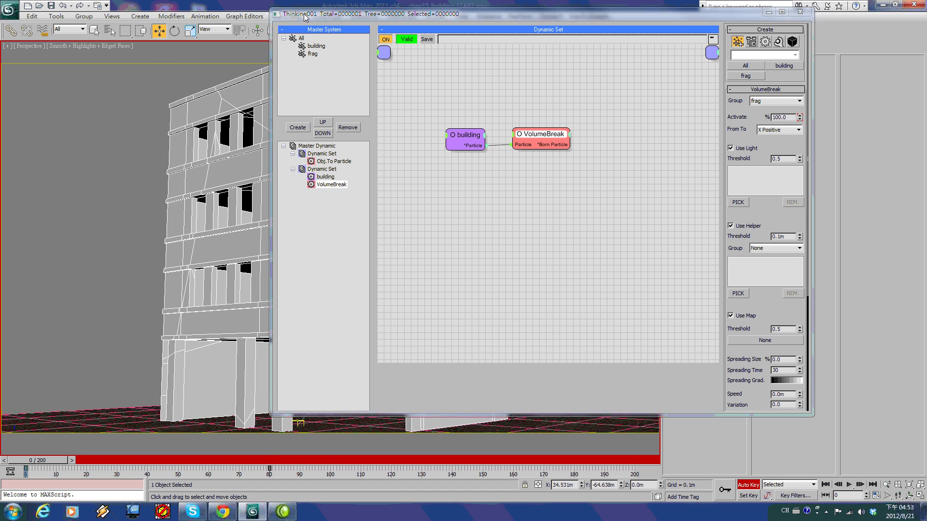
pyautogui.moveTo(305, 17); pyautogui.dragTo(306, 59)
pyautogui.click(364, 16)
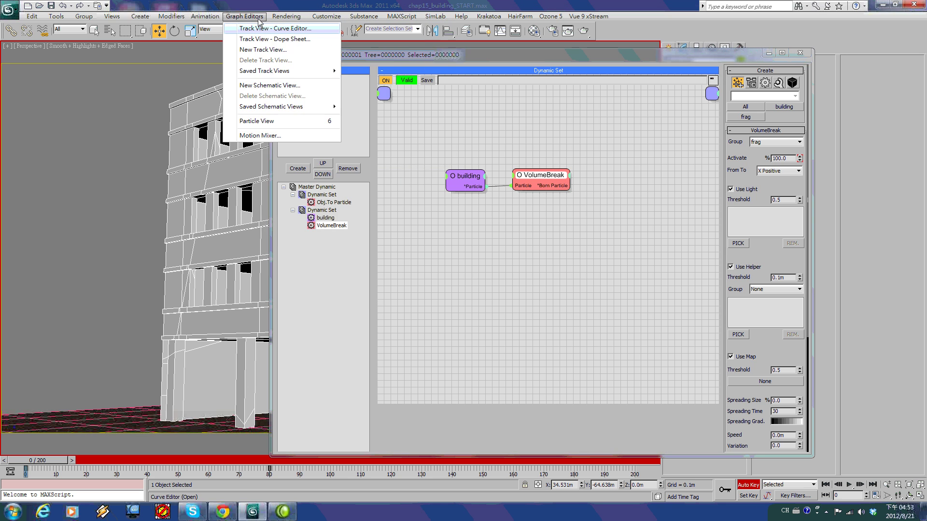
# Step: Open the Curve Editor and expand Thinking001's Group Manager, building, frag and Dynamic Master tracks
pyautogui.click(275, 29)
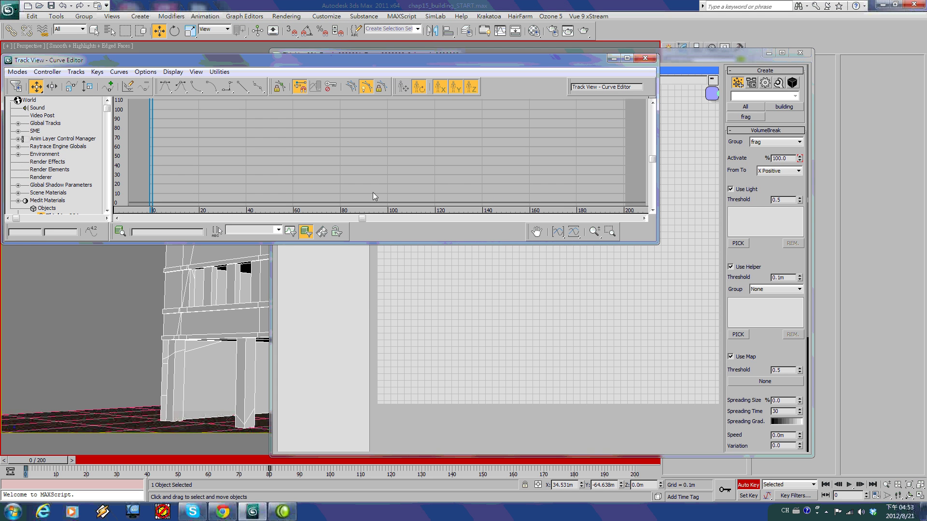
pyautogui.moveTo(387, 244); pyautogui.dragTo(388, 420)
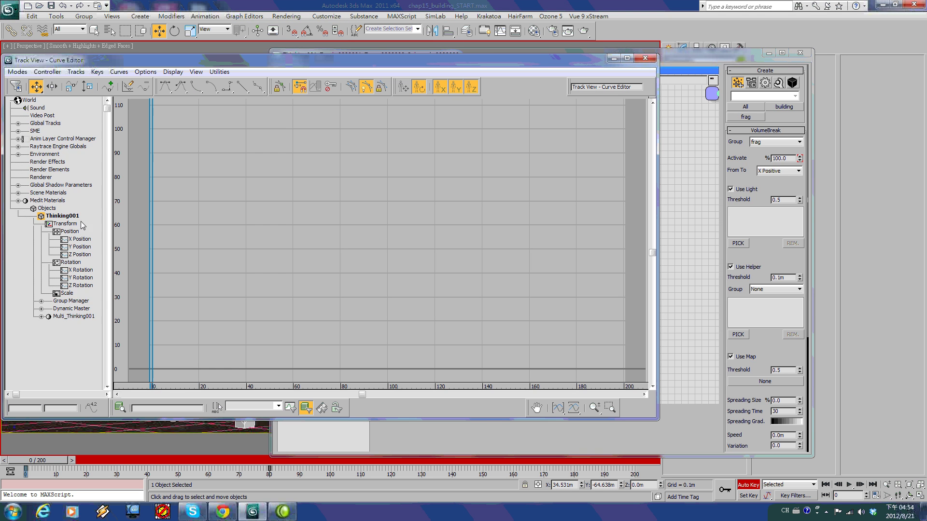
pyautogui.scroll(-3, 91, 261)
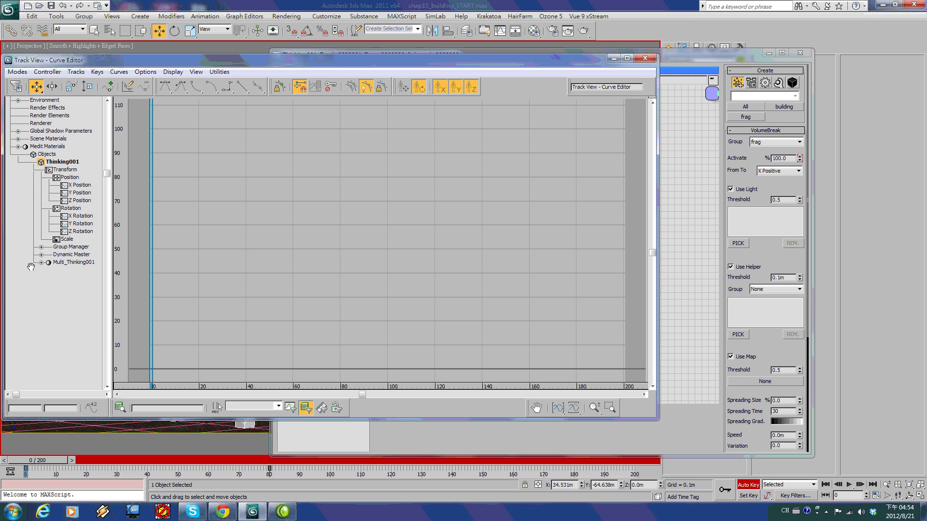
pyautogui.click(41, 248)
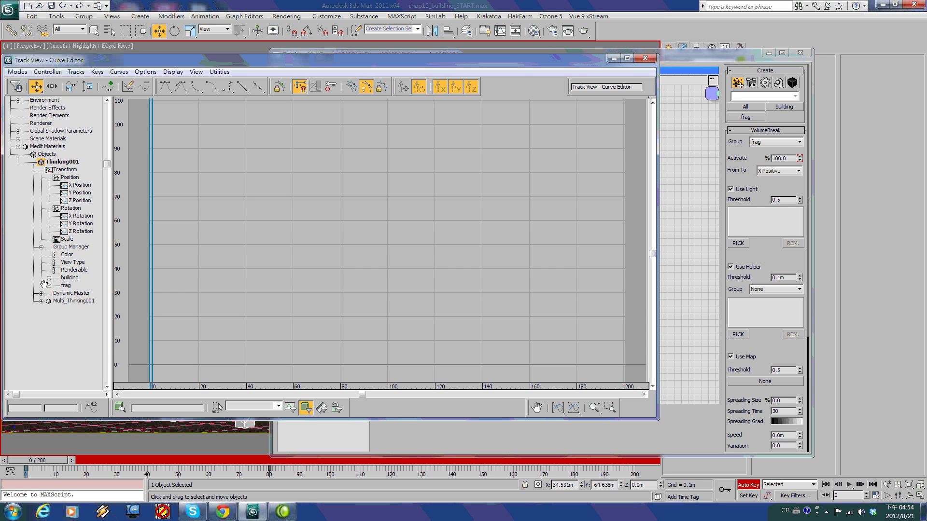
pyautogui.click(49, 278)
pyautogui.click(49, 309)
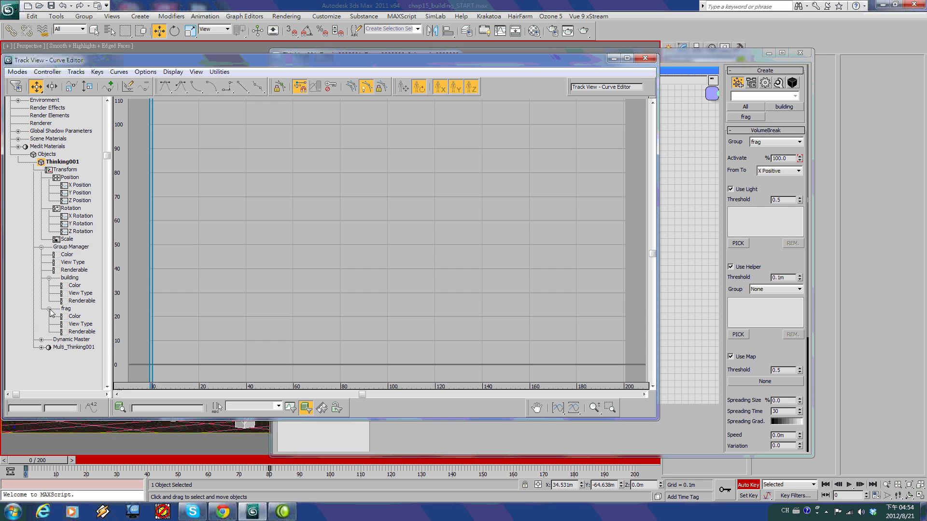
pyautogui.scroll(-2, 22, 272)
pyautogui.click(41, 302)
pyautogui.scroll(-4, 42, 318)
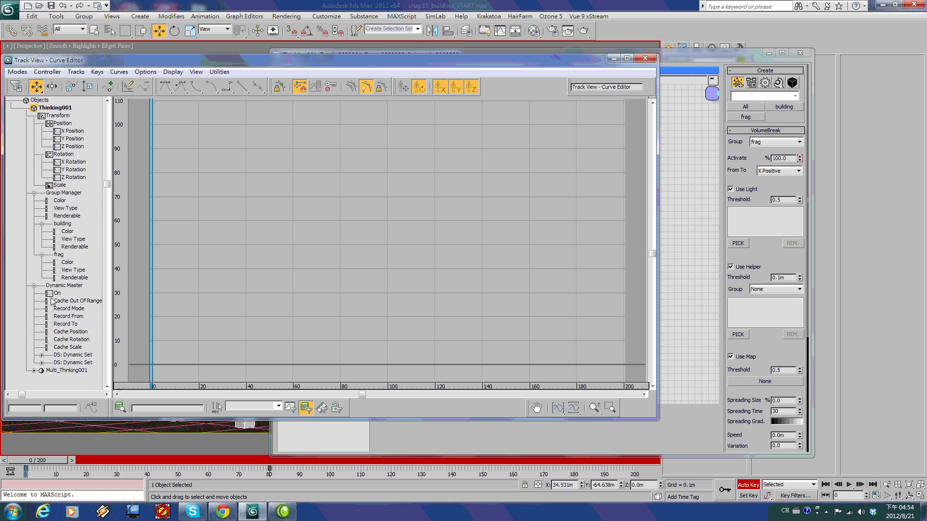
# Step: Expand the Dynamic Sets to VolumeBreak's Activate curve, inspect its 0–100 rise, then close the editor
pyautogui.click(32, 317)
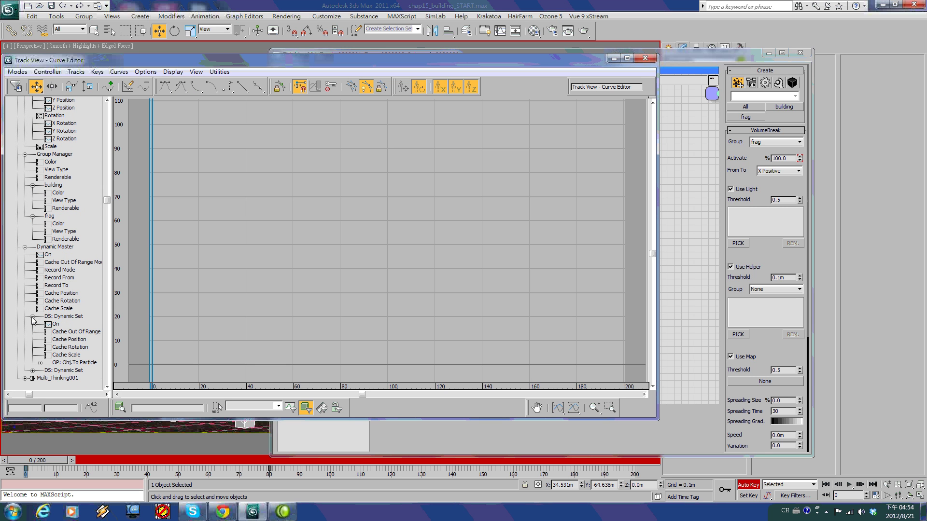
pyautogui.scroll(-2, 64, 323)
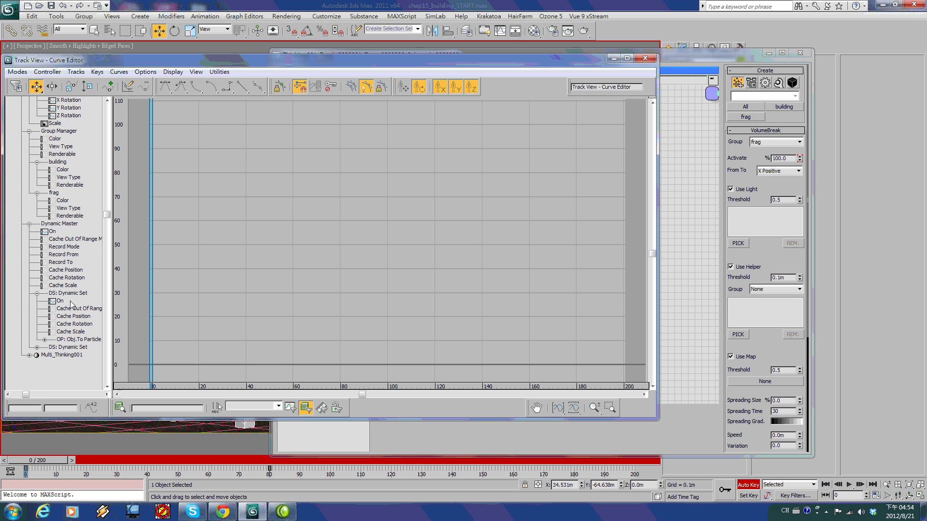
pyautogui.click(44, 339)
pyautogui.scroll(-2, 37, 334)
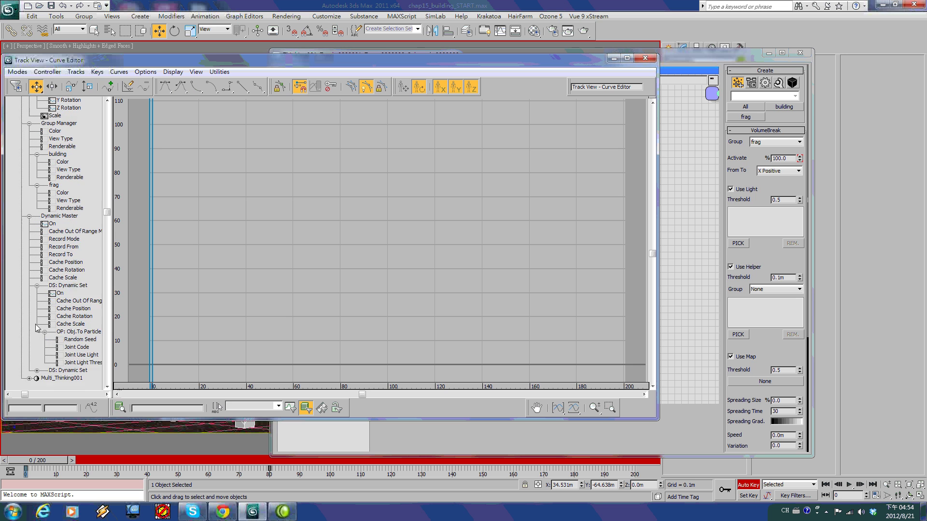
pyautogui.click(38, 355)
pyautogui.scroll(-4, 29, 309)
pyautogui.scroll(-2, 29, 309)
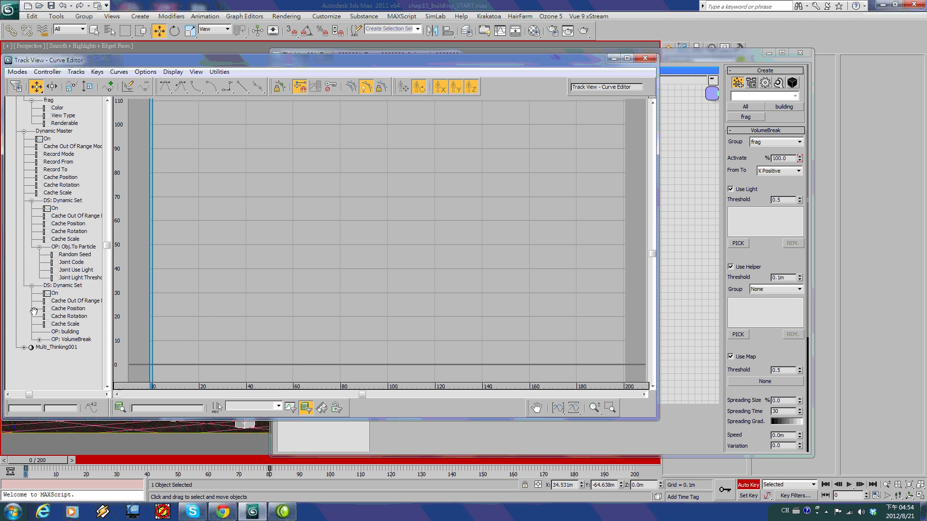
pyautogui.click(40, 341)
pyautogui.moveTo(302, 268); pyautogui.dragTo(426, 251, button='middle')
pyautogui.moveTo(328, 361); pyautogui.dragTo(439, 351, button='middle')
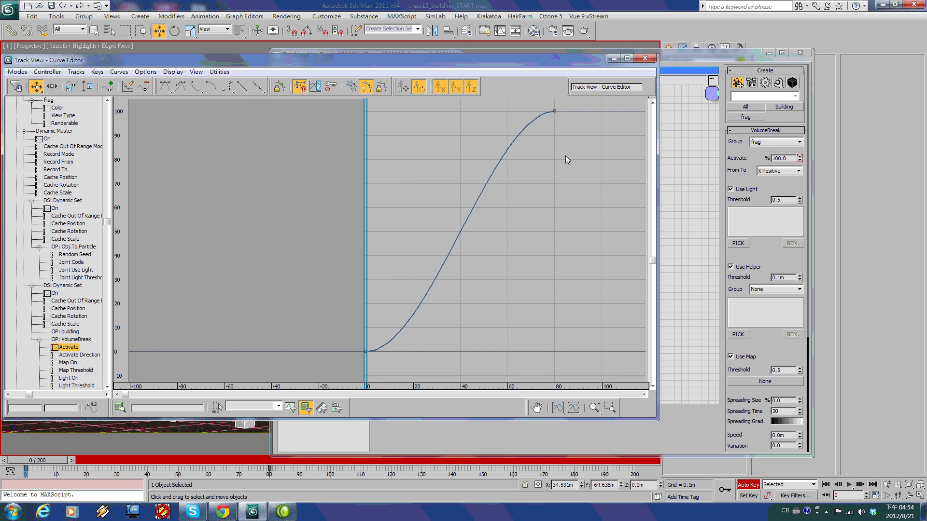
pyautogui.click(645, 58)
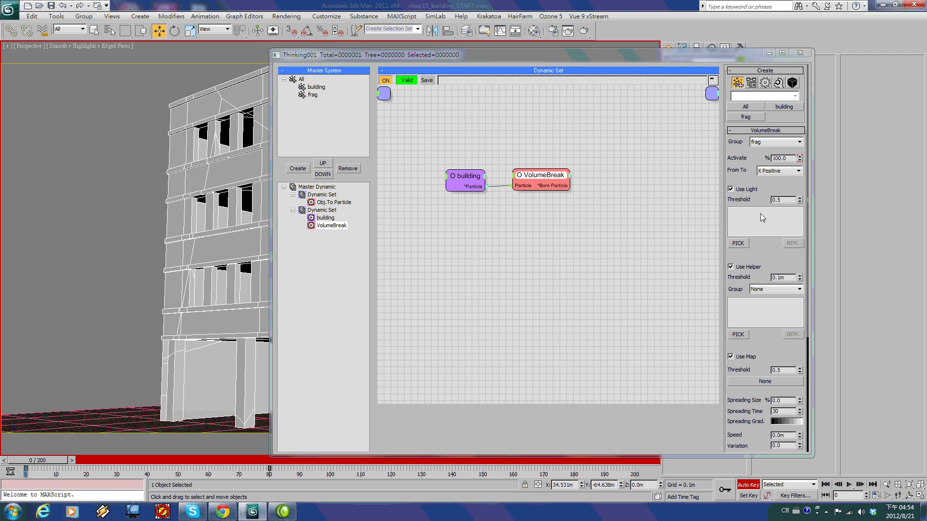
# Step: Turn off Auto Key and reposition the node graph and the Thinking Particles window
pyautogui.moveTo(524, 429); pyautogui.dragTo(555, 405, button='middle')
pyautogui.click(748, 485)
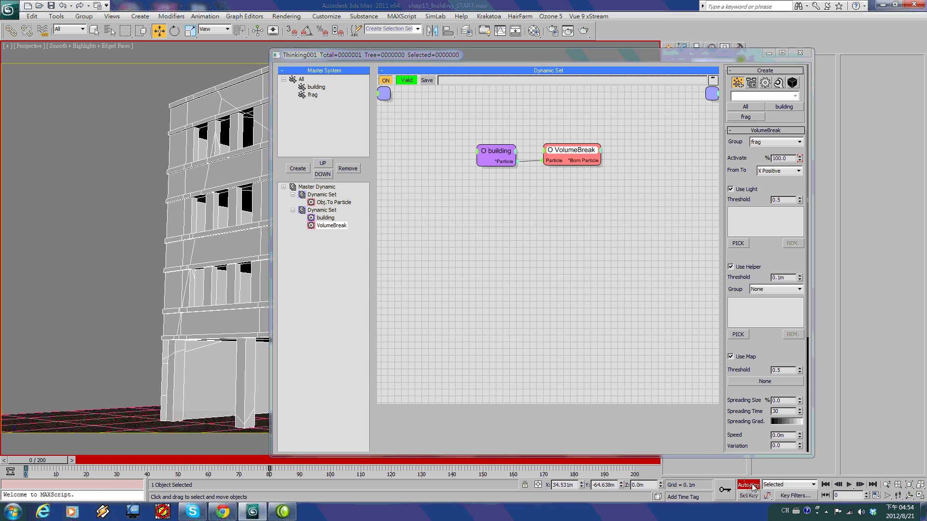
pyautogui.moveTo(575, 320); pyautogui.dragTo(608, 311, button='middle')
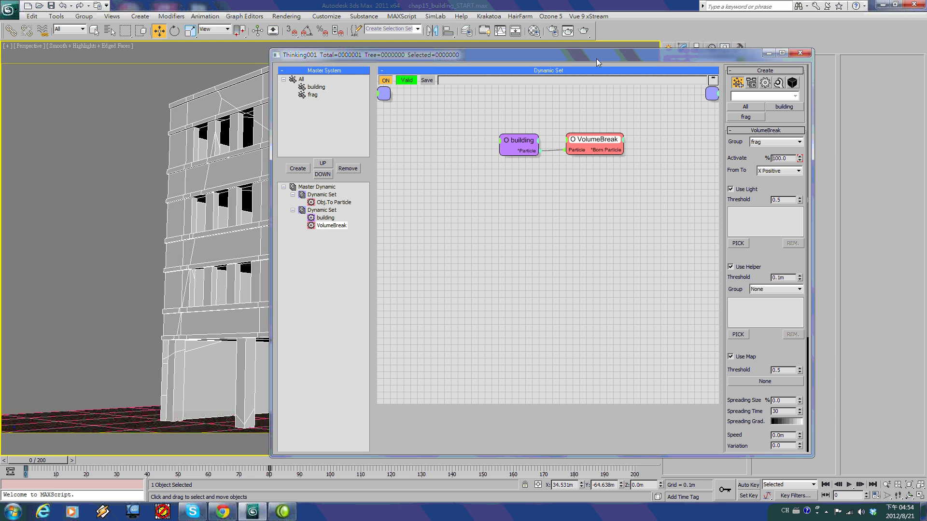
pyautogui.moveTo(596, 58); pyautogui.dragTo(638, 24)
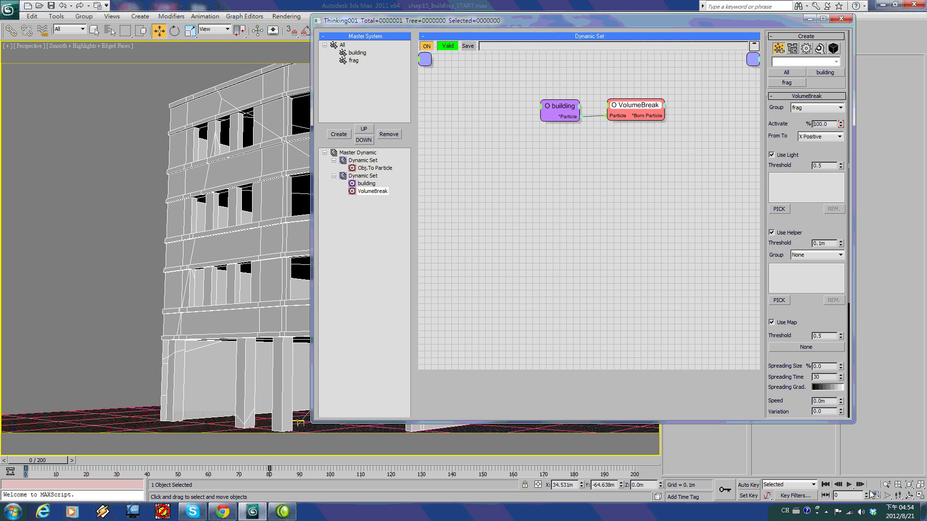
# Step: Set the building particle group's colour to a fully saturated green
pyautogui.click(357, 53)
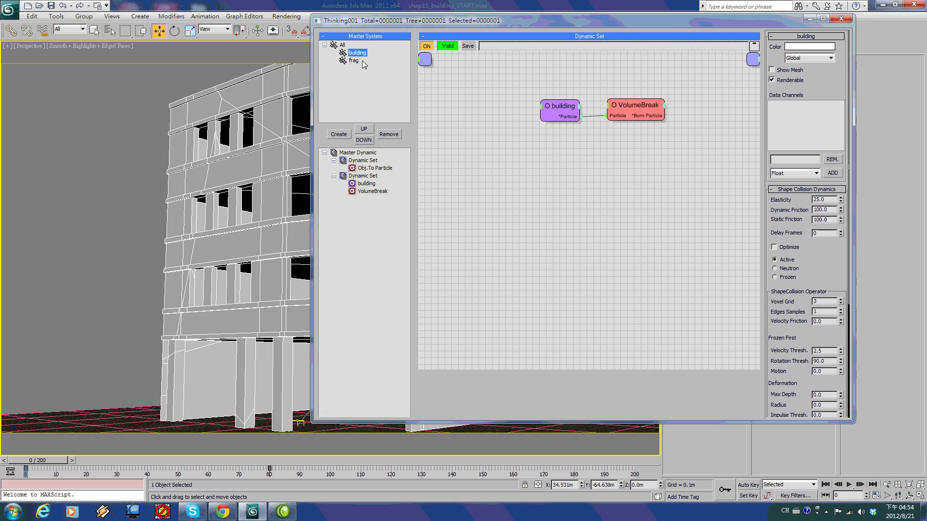
pyautogui.click(809, 47)
pyautogui.moveTo(193, 77); pyautogui.dragTo(220, 60)
pyautogui.moveTo(284, 134); pyautogui.dragTo(283, 63)
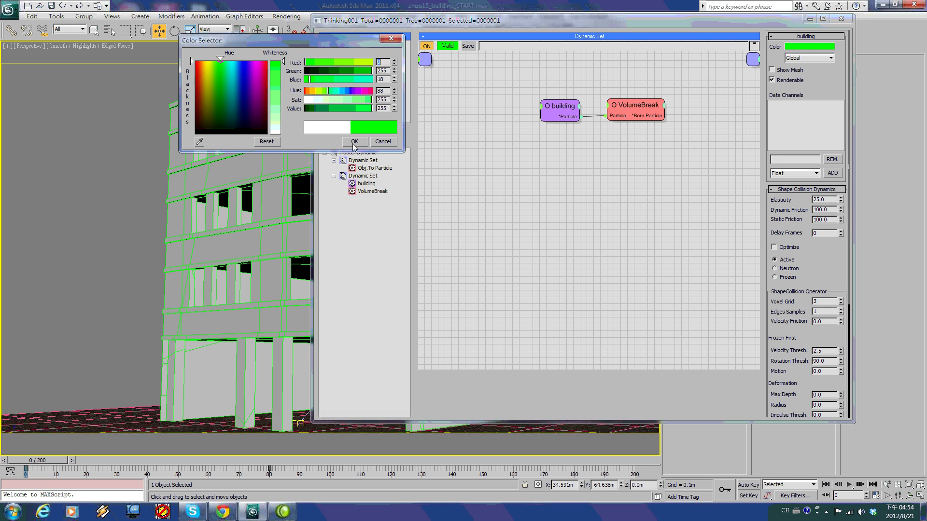
pyautogui.click(354, 141)
# Step: Set the frag particle group's colour to a fully saturated red
pyautogui.click(354, 61)
pyautogui.click(810, 47)
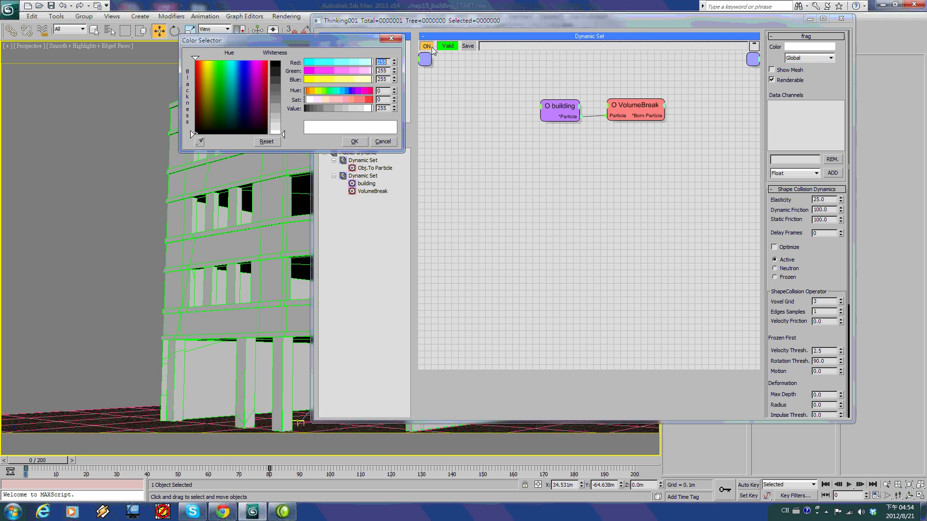
pyautogui.click(194, 60)
pyautogui.moveTo(283, 135); pyautogui.dragTo(292, 68)
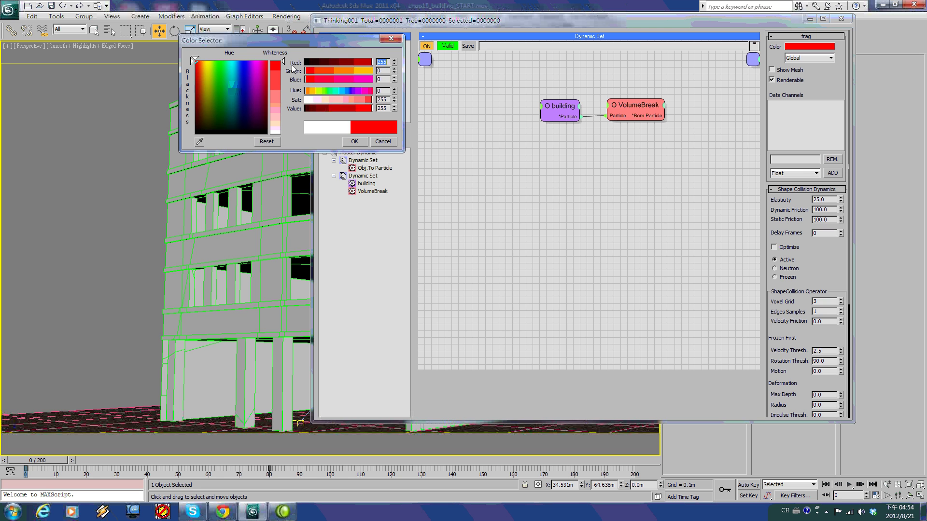
pyautogui.click(360, 145)
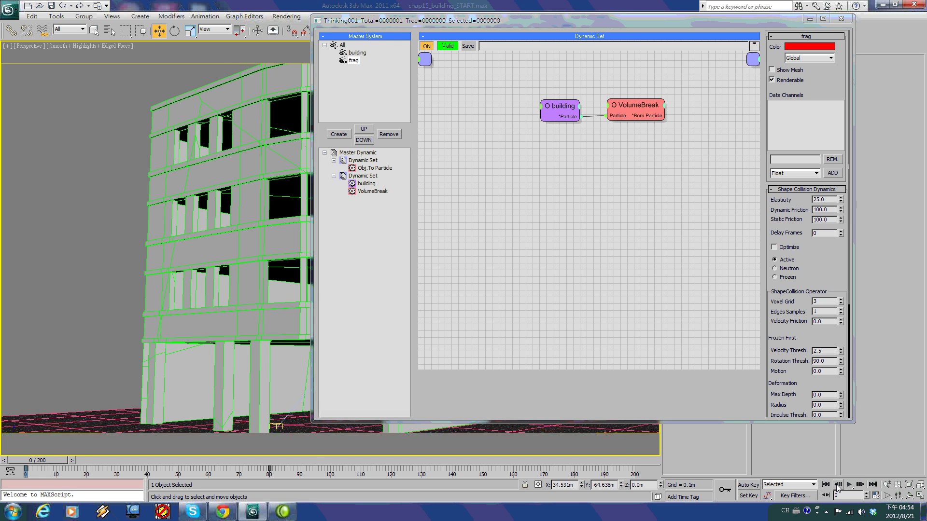
# Step: Close the Thinking Particles window, play the fracture animation, and rewind to frame 0
pyautogui.click(848, 484)
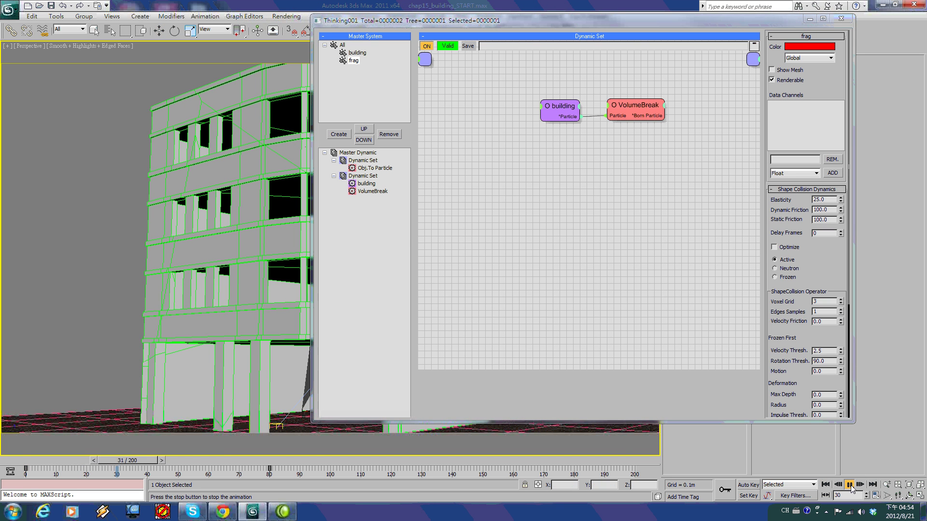
pyautogui.click(840, 19)
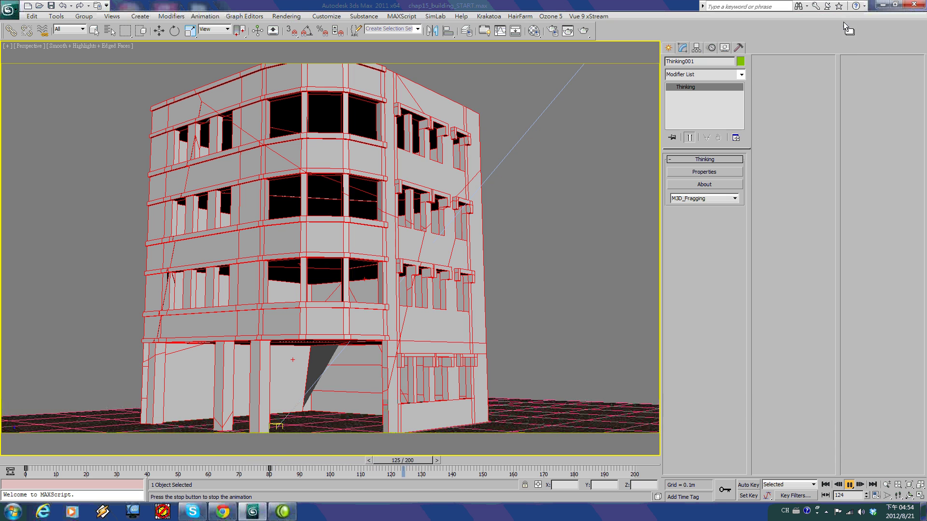
pyautogui.click(850, 486)
pyautogui.click(825, 485)
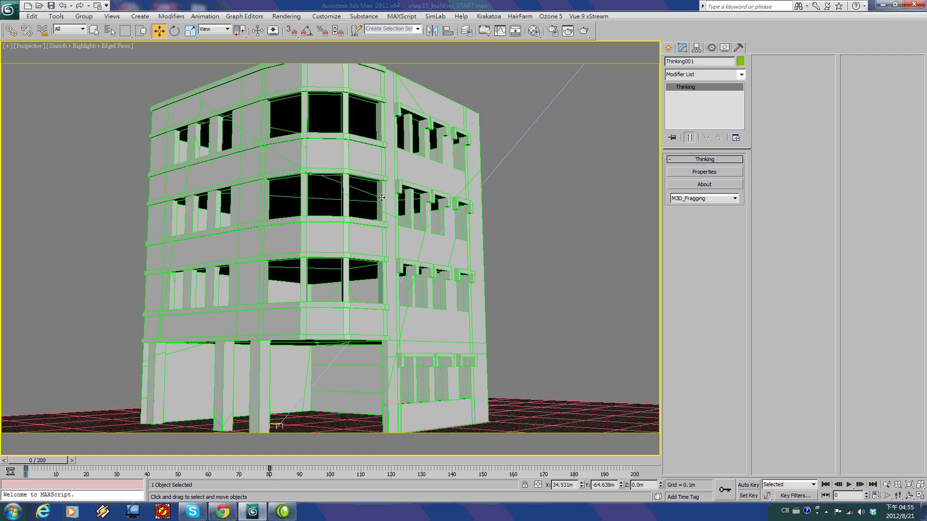
# Step: Replay the collapse with the Activate key moved from frame 80 to 149, then return to frame 0
pyautogui.click(848, 485)
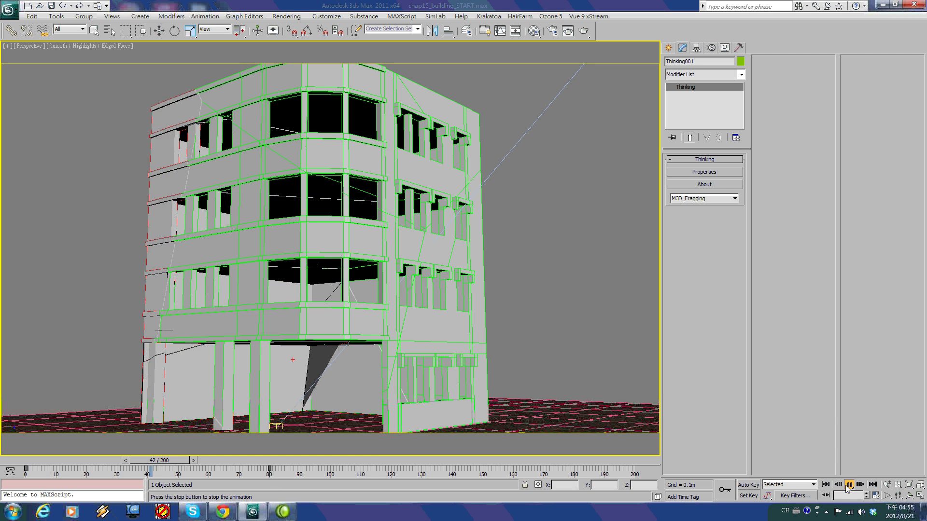
pyautogui.click(849, 485)
pyautogui.click(825, 484)
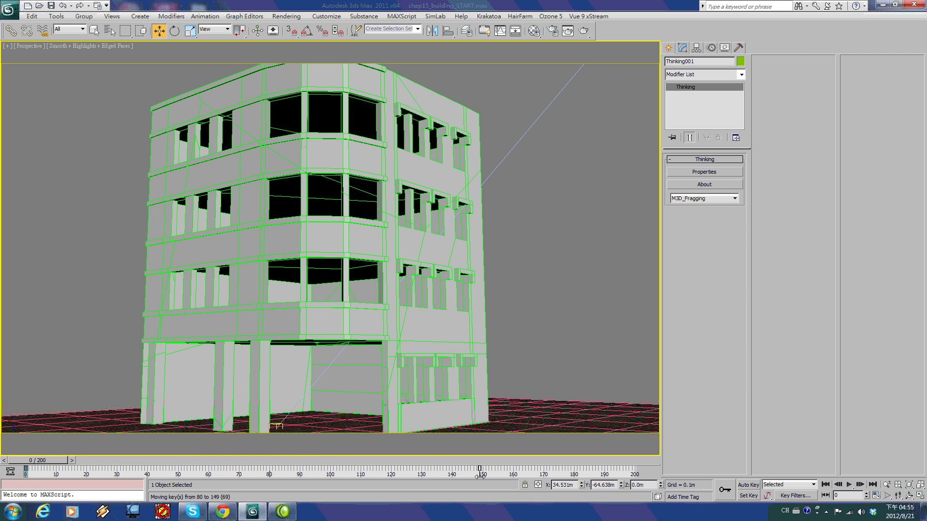
pyautogui.click(849, 485)
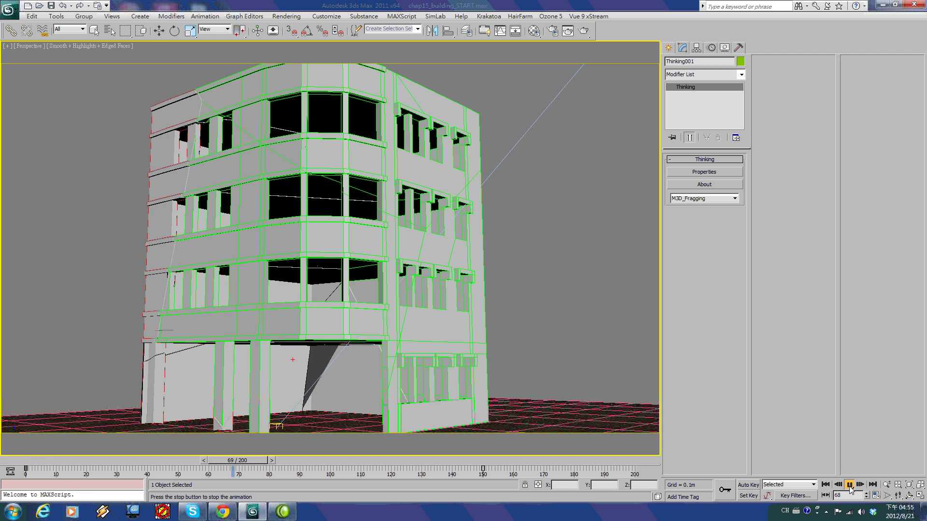
pyautogui.click(825, 484)
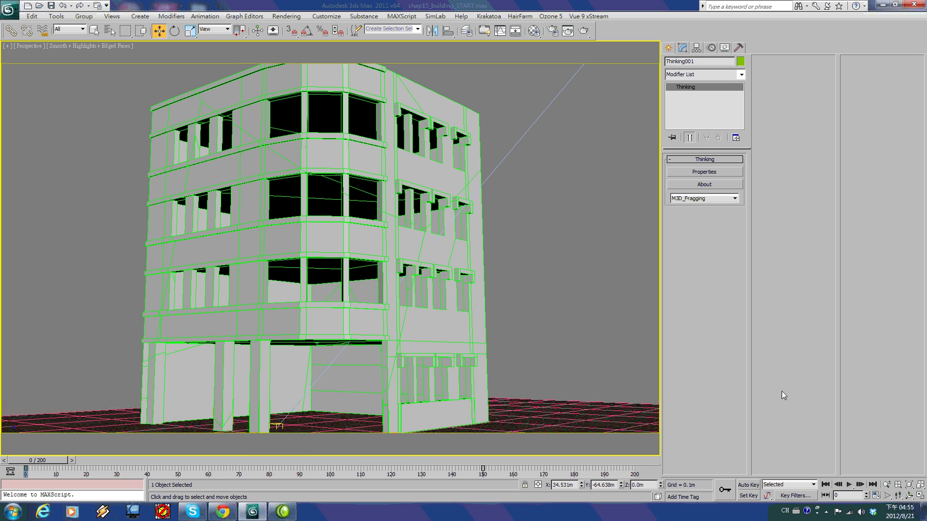
# Step: Reopen the Thinking Particles window, make it taller, and show the Master Dynamic overview of both sets
pyautogui.click(705, 172)
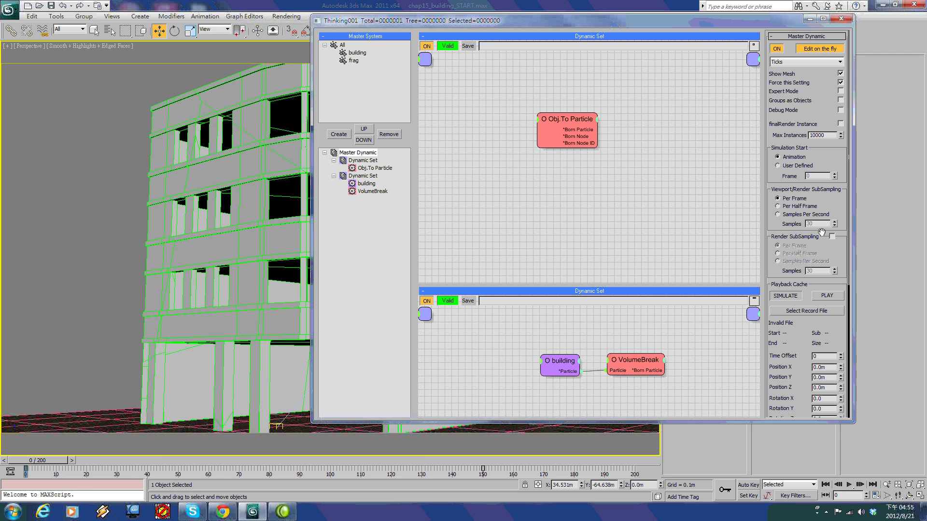
pyautogui.click(373, 191)
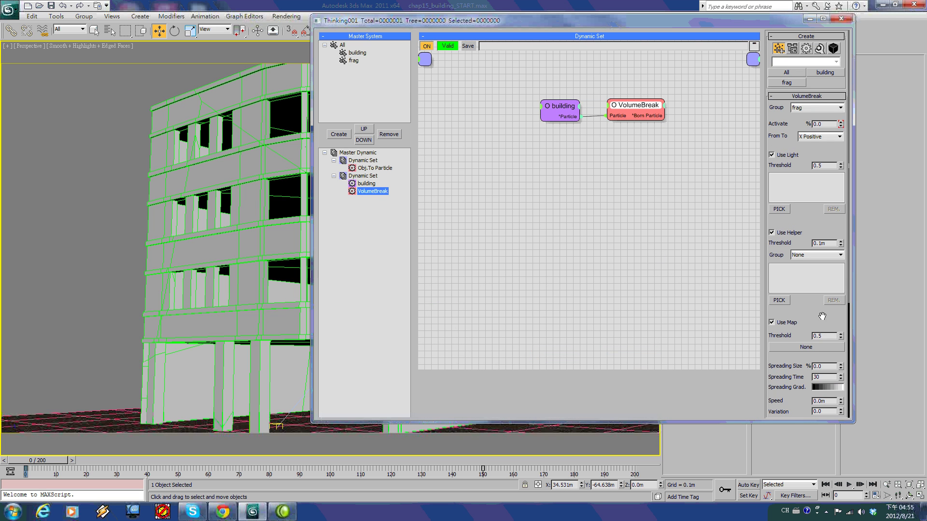
pyautogui.moveTo(821, 323); pyautogui.dragTo(799, 201)
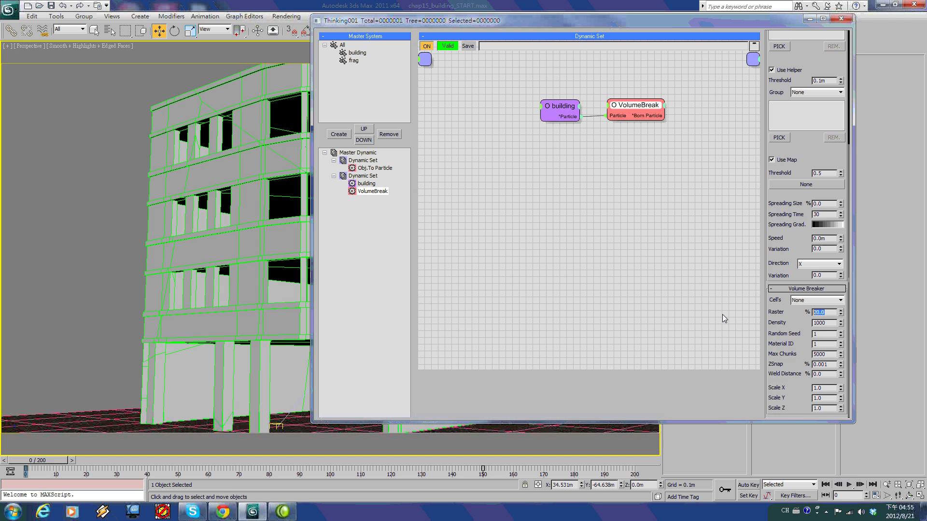
pyautogui.write('3')
pyautogui.moveTo(565, 418); pyautogui.dragTo(566, 450)
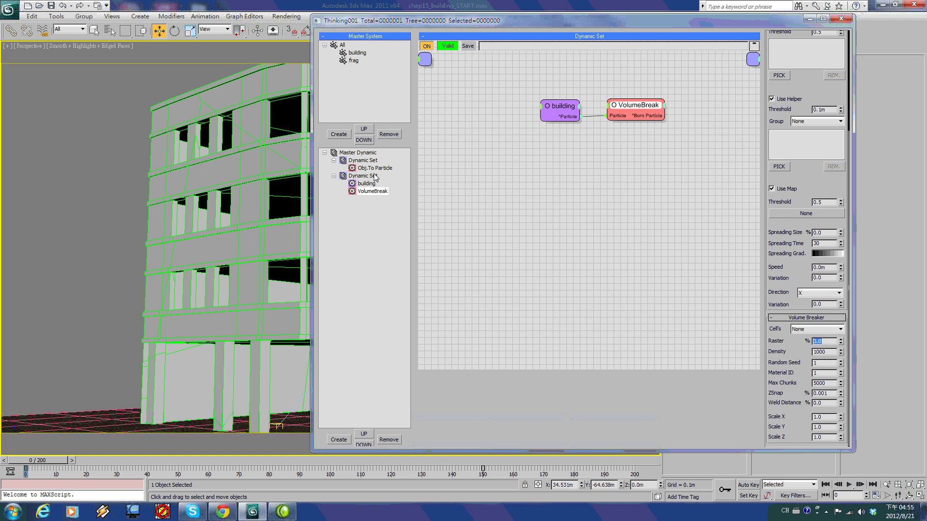
pyautogui.click(369, 154)
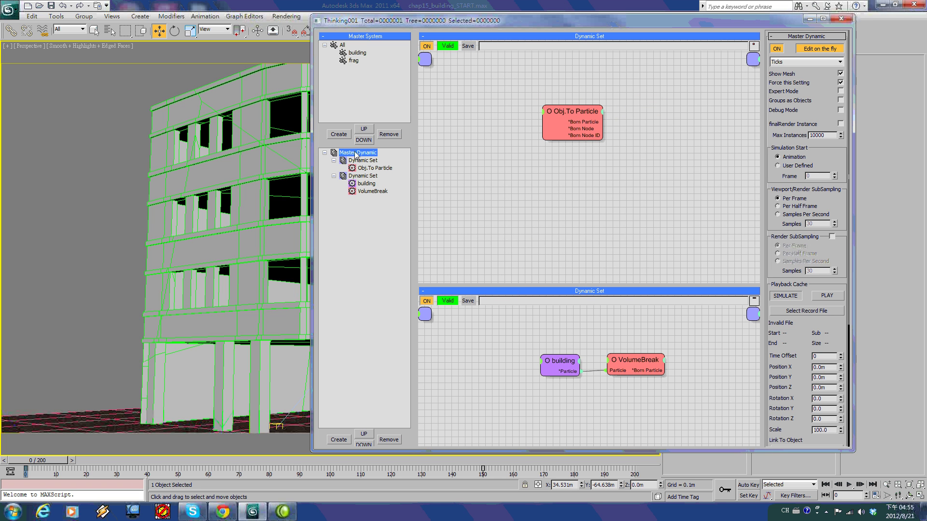
# Step: Create a new Dynamic Set and add the frag group node to its graph
pyautogui.click(342, 443)
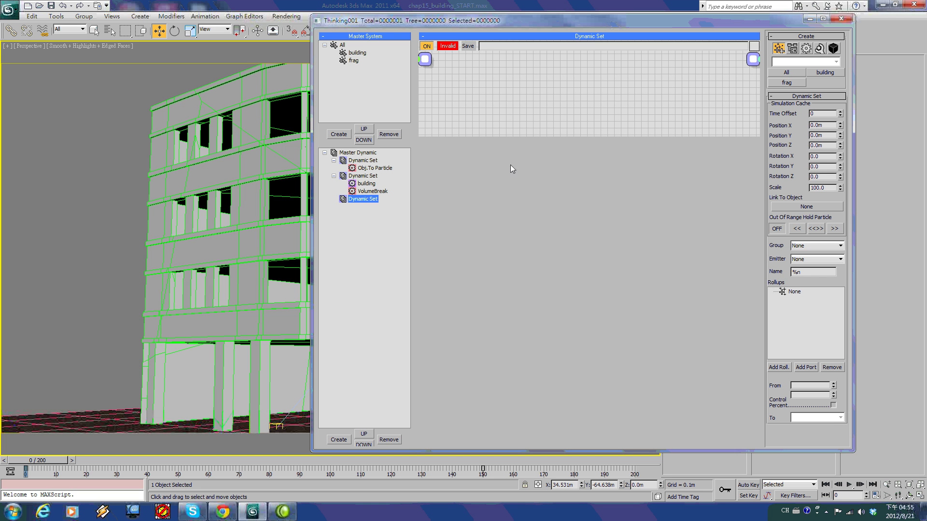
pyautogui.rightClick(554, 77)
pyautogui.moveTo(546, 83)
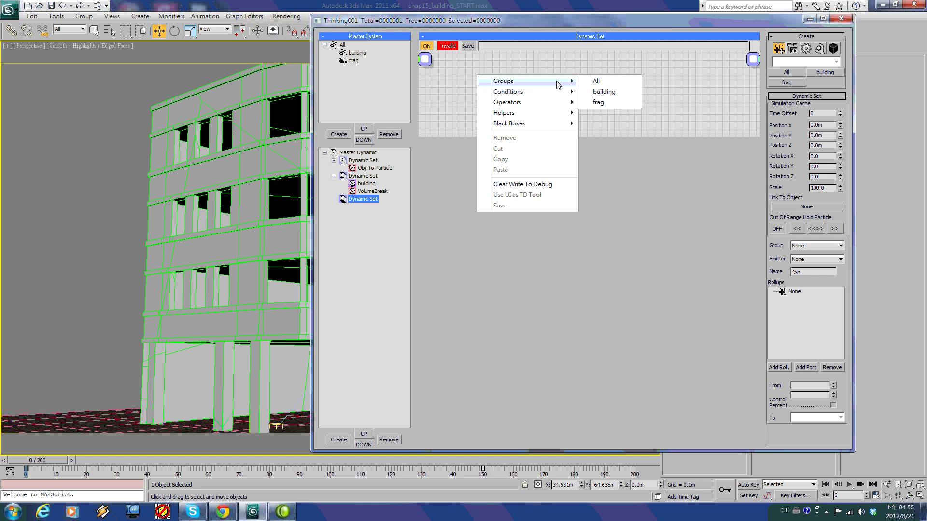
pyautogui.click(599, 102)
pyautogui.moveTo(614, 135); pyautogui.dragTo(613, 244)
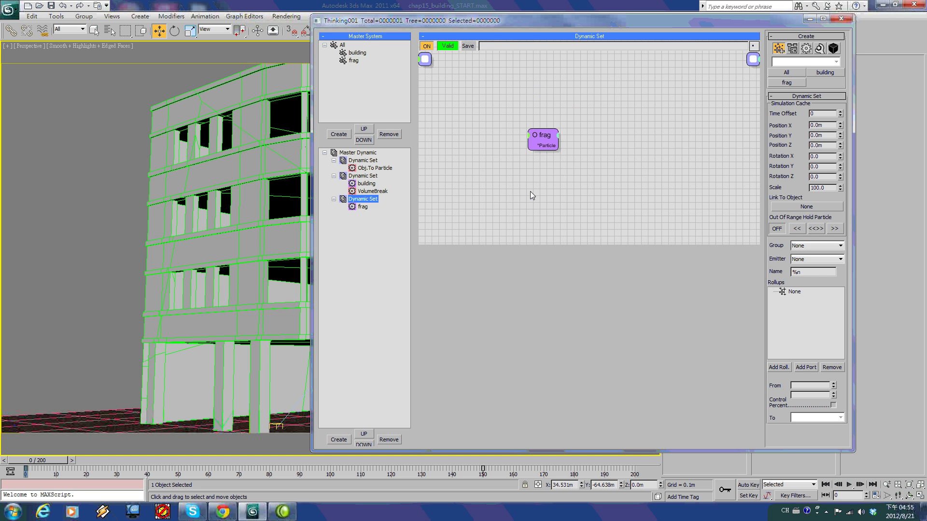
# Step: Add a Point3 helper node from Helpers > Standard to the new set
pyautogui.rightClick(480, 192)
pyautogui.moveTo(545, 232)
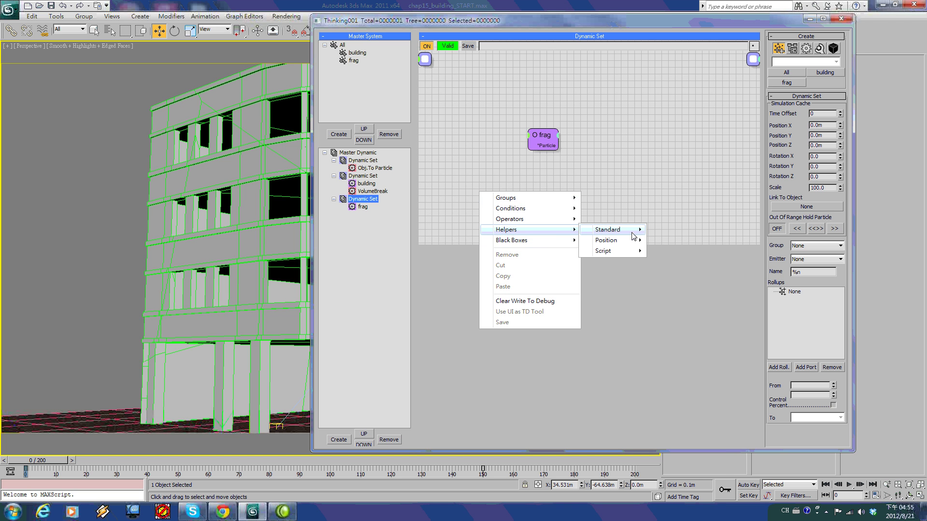
pyautogui.moveTo(632, 232)
pyautogui.click(695, 400)
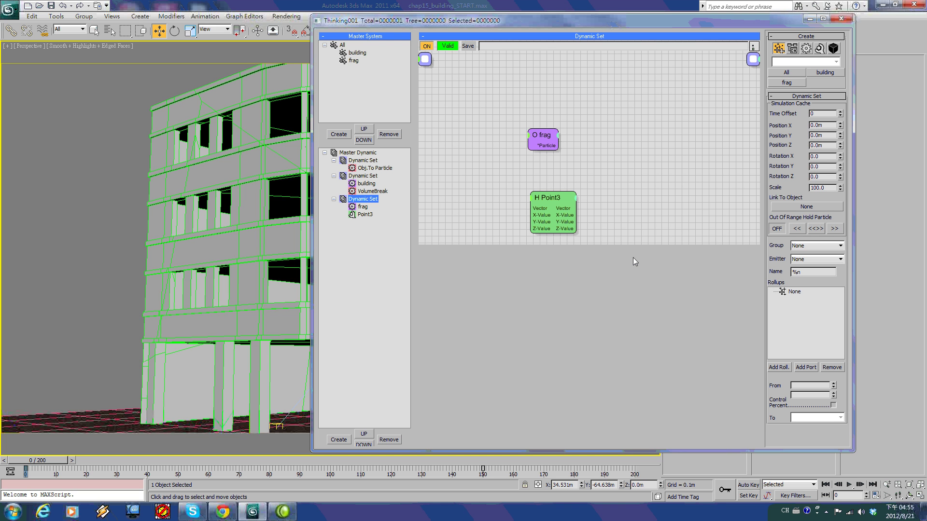
# Step: Add a Dynamics > Force operator, wiring frag's particles and Point3's vector into its Direction
pyautogui.rightClick(639, 147)
pyautogui.moveTo(663, 173)
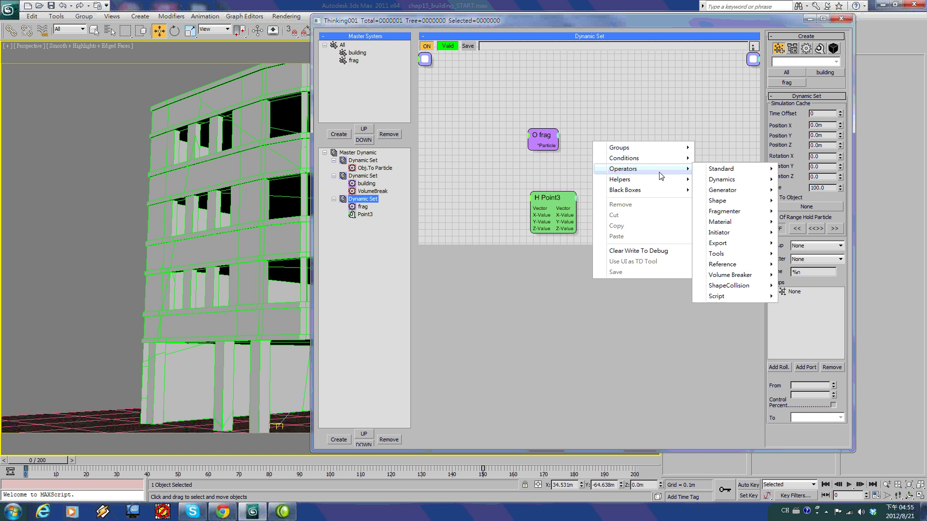
pyautogui.moveTo(724, 180)
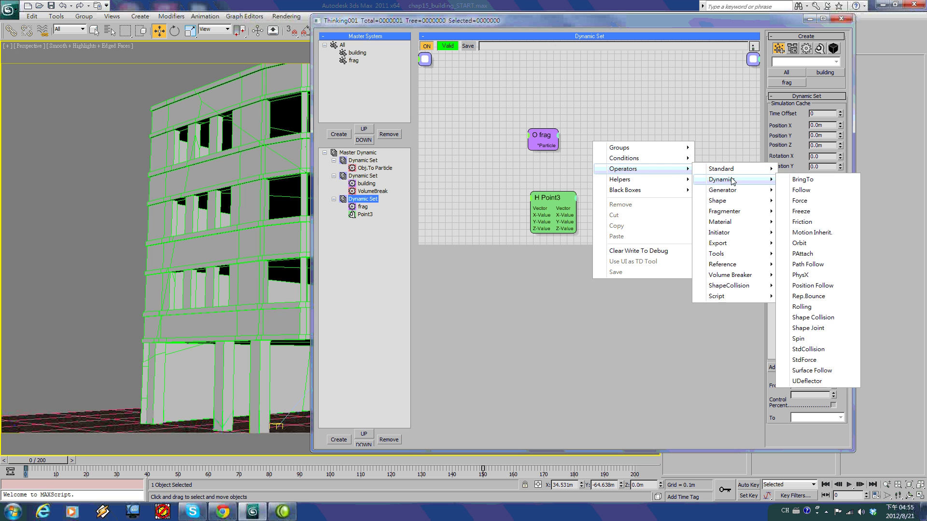
pyautogui.click(804, 201)
pyautogui.moveTo(558, 145); pyautogui.dragTo(644, 157)
pyautogui.click(547, 197)
pyautogui.moveTo(548, 197); pyautogui.dragTo(636, 143)
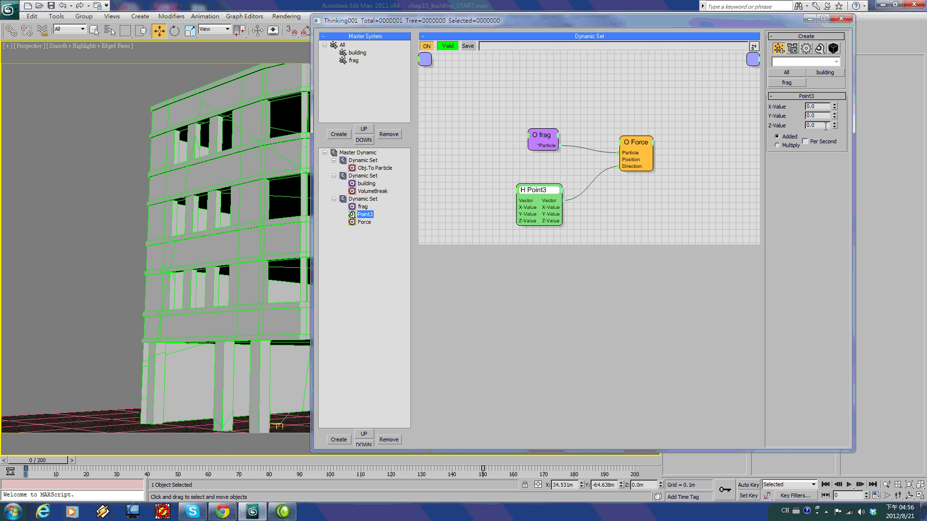
# Step: Set the Point3 helper's Z-Value to -1 so the force points down
pyautogui.doubleClick(817, 125)
pyautogui.write('-1')
pyautogui.press('Return')
# Step: Raise the Force operator's Strength to 1.0m
pyautogui.click(635, 141)
pyautogui.doubleClick(831, 106)
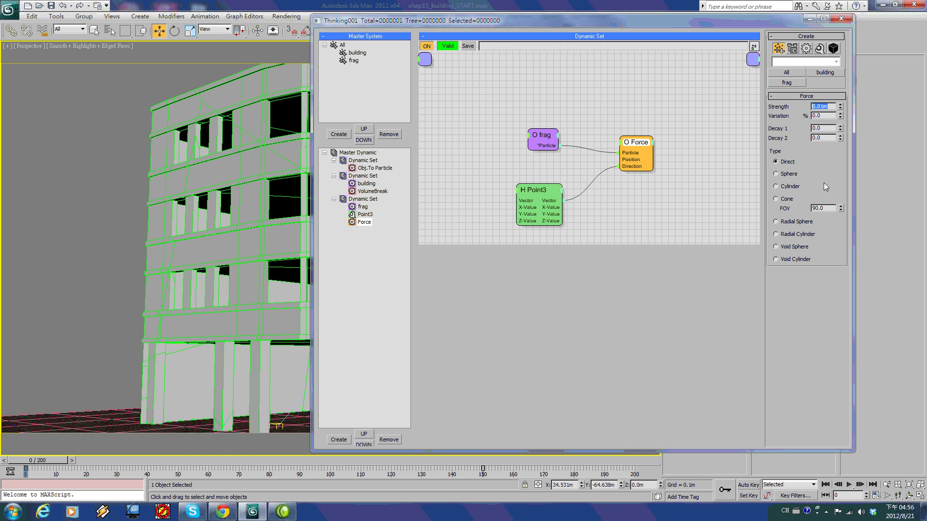
pyautogui.write('1')
pyautogui.press('Return')
pyautogui.click(825, 485)
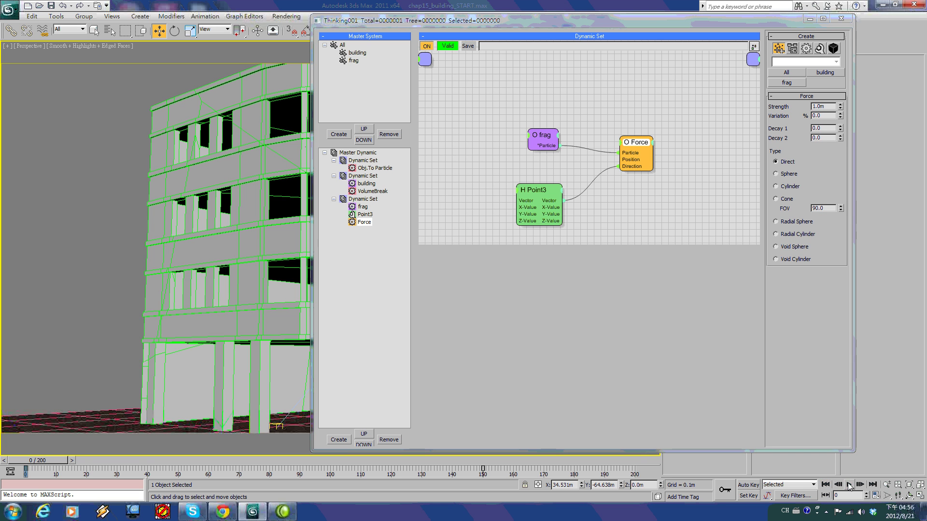
# Step: Preview the collapse, rewind to frame 0, then create a fourth Dynamic Set under Master Dynamic
pyautogui.click(850, 484)
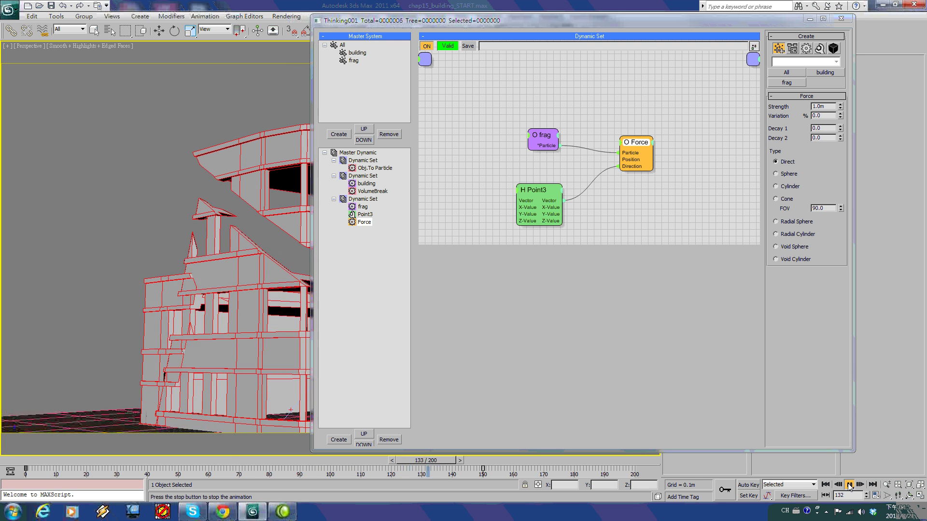
pyautogui.click(825, 484)
pyautogui.press('w')
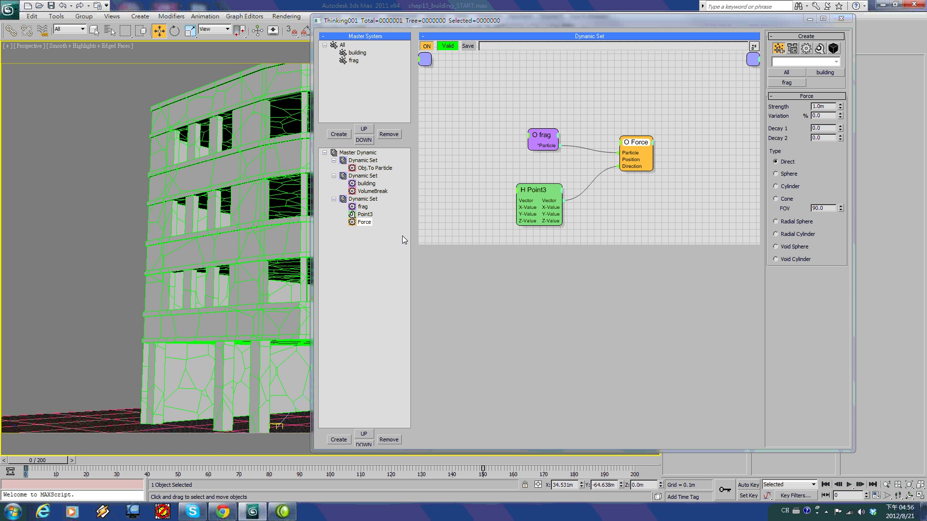
pyautogui.click(358, 152)
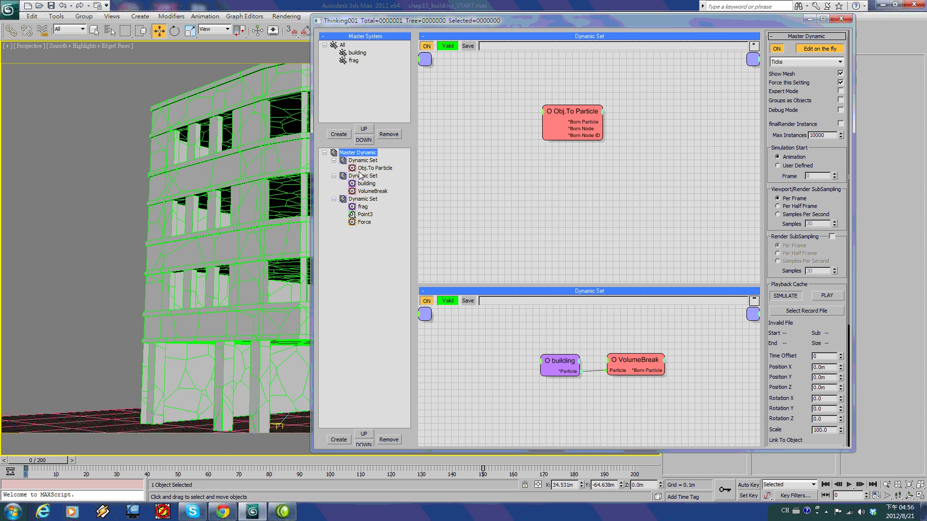
pyautogui.click(339, 440)
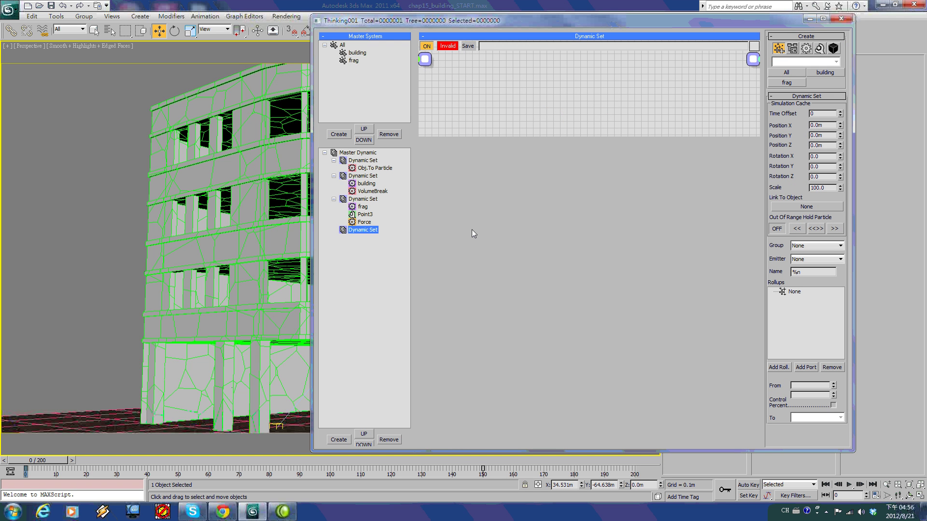
# Step: Add a ShapeCollision SC operator to the dynamic set and enlarge the graph area
pyautogui.rightClick(496, 86)
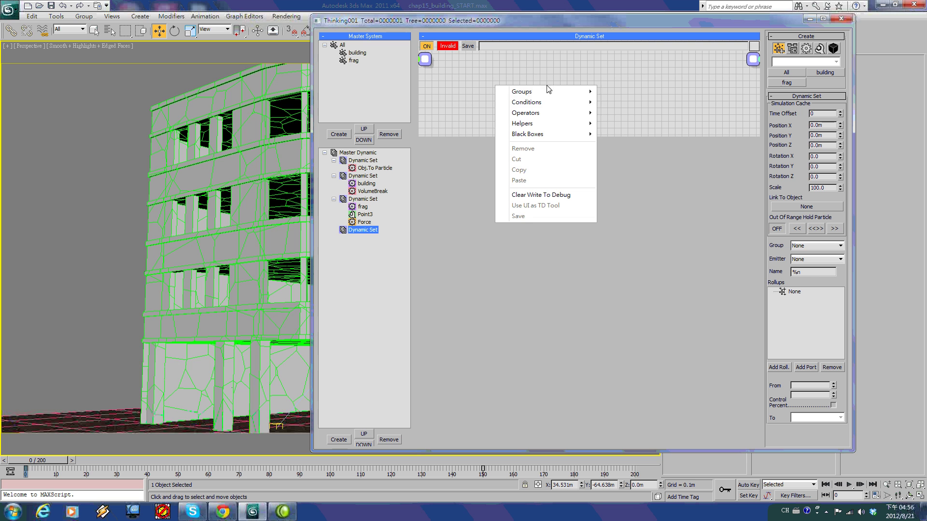
pyautogui.moveTo(566, 116)
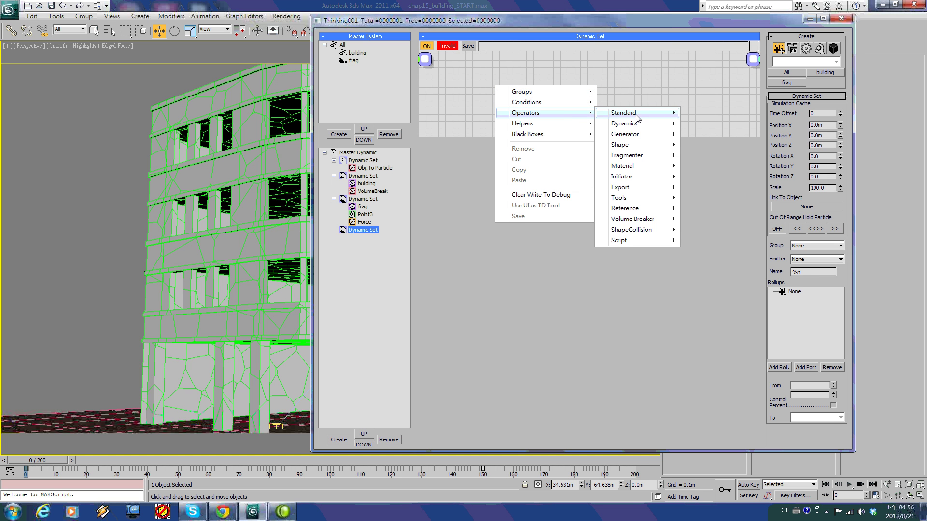
pyautogui.moveTo(658, 234)
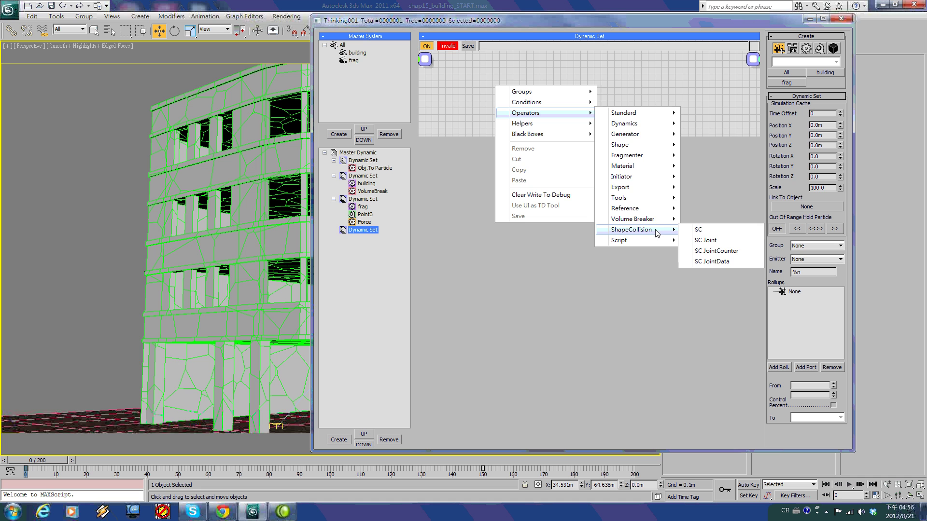
pyautogui.click(698, 230)
pyautogui.moveTo(548, 137); pyautogui.dragTo(549, 316)
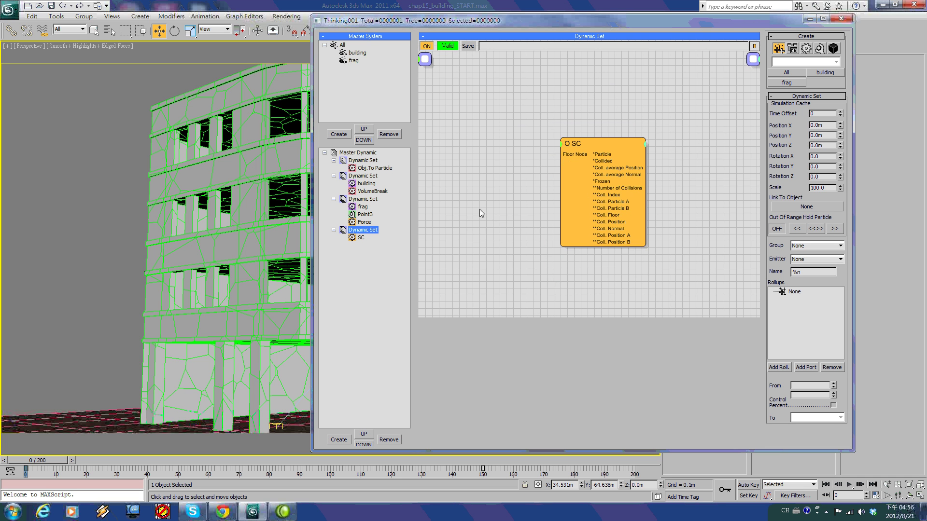
# Step: Add a Standard Node helper left of SC and wire its output into SC's Floor Node
pyautogui.rightClick(468, 201)
pyautogui.moveTo(486, 241)
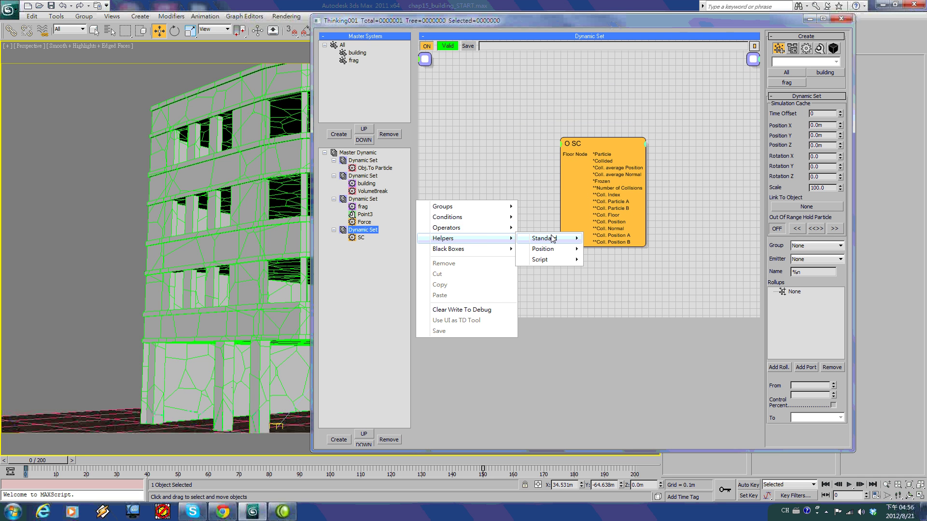
pyautogui.moveTo(553, 239)
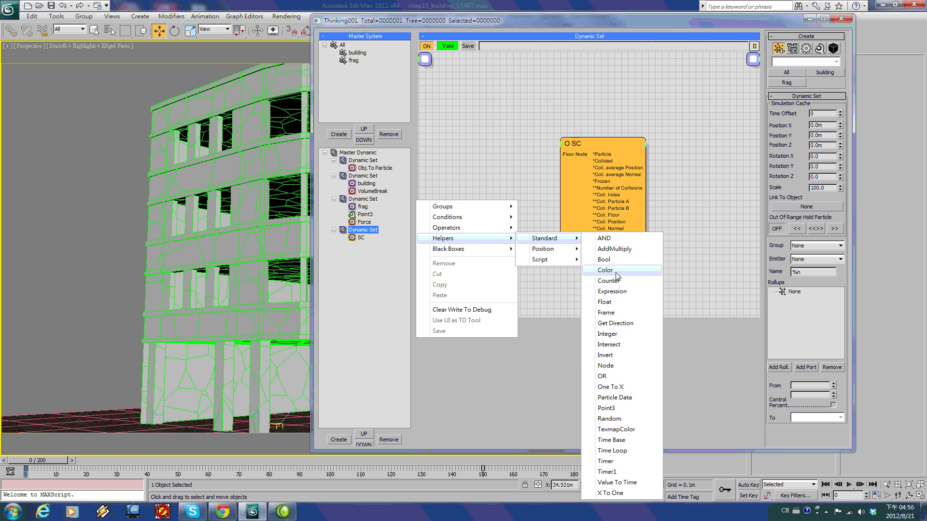
pyautogui.click(605, 365)
pyautogui.click(479, 201)
pyautogui.moveTo(479, 201); pyautogui.dragTo(479, 148)
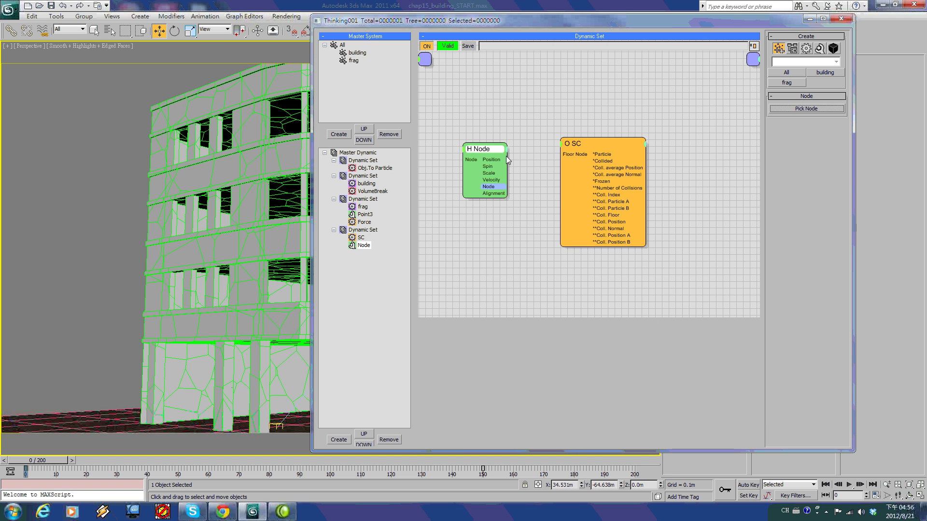
pyautogui.moveTo(509, 187); pyautogui.dragTo(590, 141)
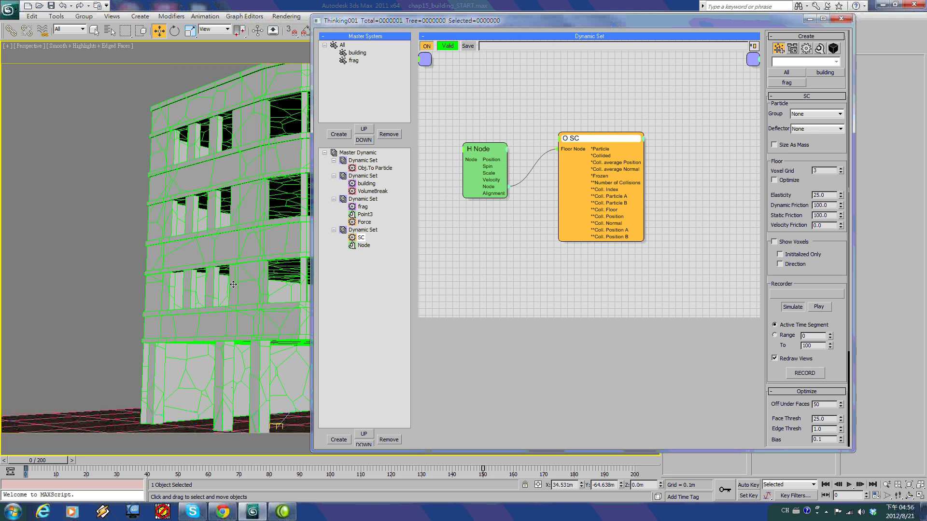
# Step: Assign the floor object to the Node helper, then select the SC operator
pyautogui.click(505, 175)
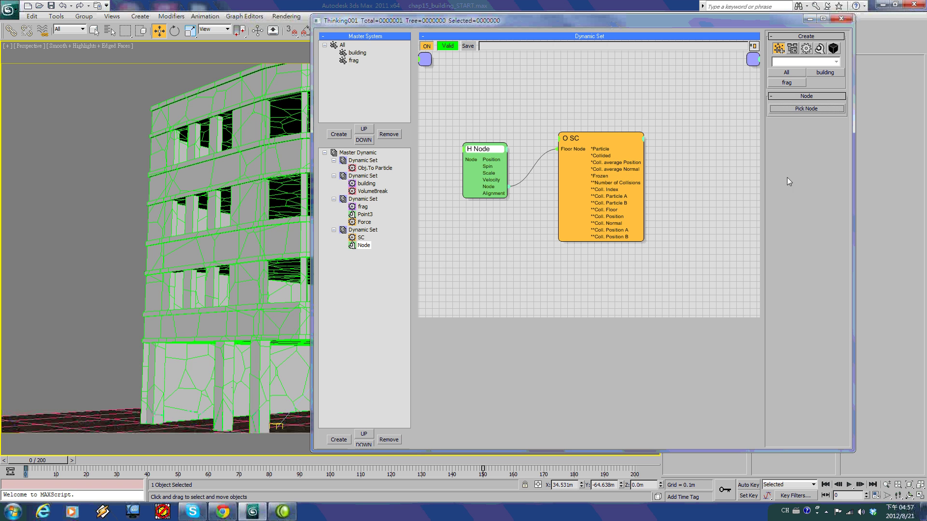
pyautogui.click(797, 109)
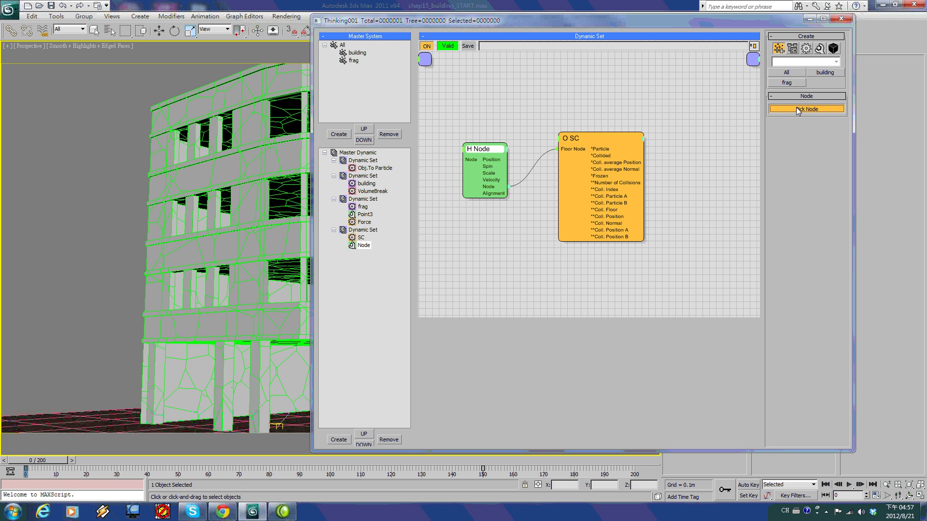
pyautogui.click(106, 422)
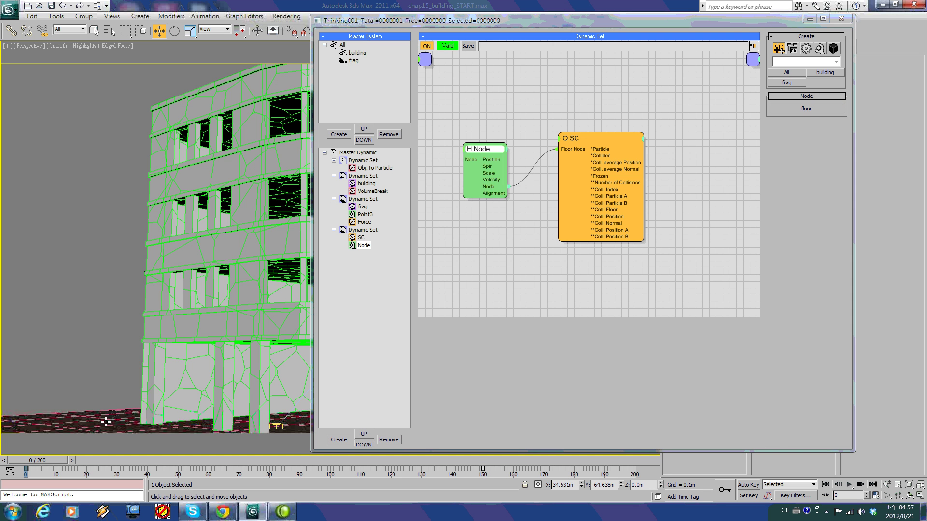
pyautogui.click(592, 137)
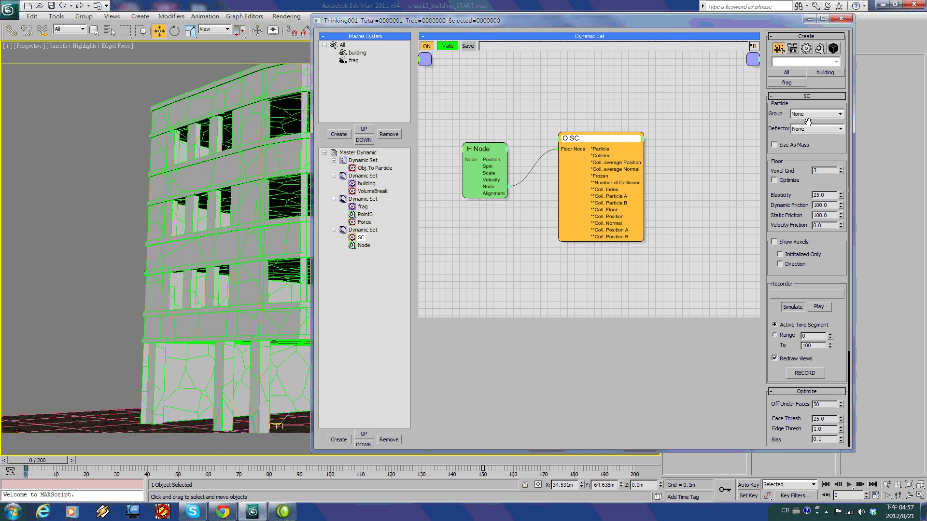
# Step: Set SC's Group to frag and its Deflector to building
pyautogui.click(829, 115)
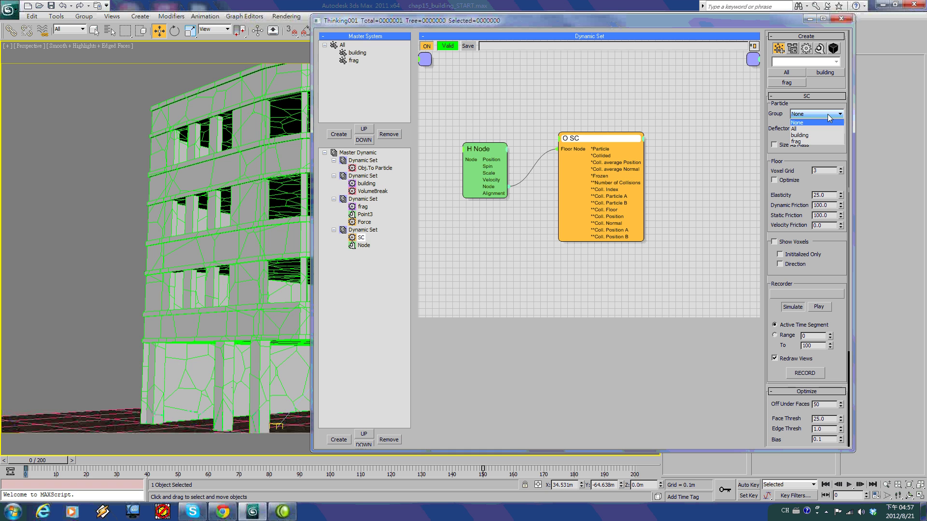
pyautogui.click(824, 141)
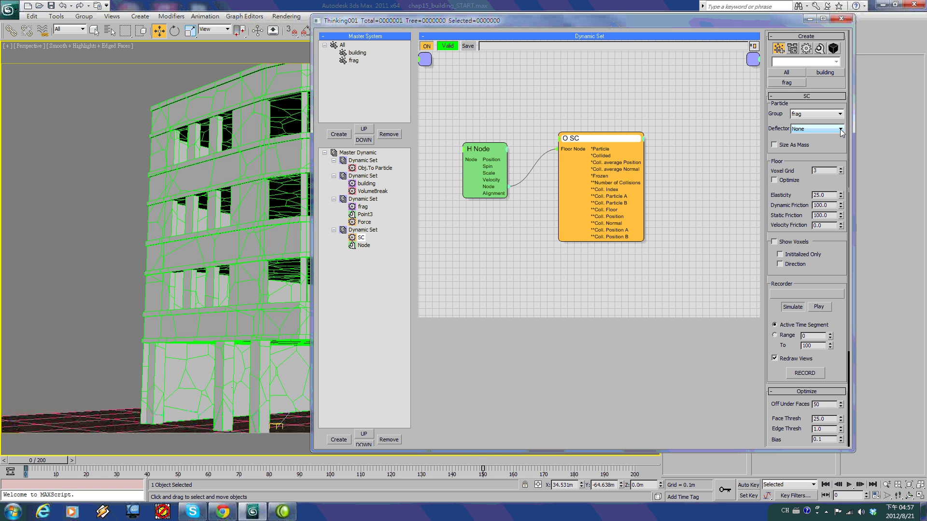
pyautogui.click(841, 129)
pyautogui.click(814, 141)
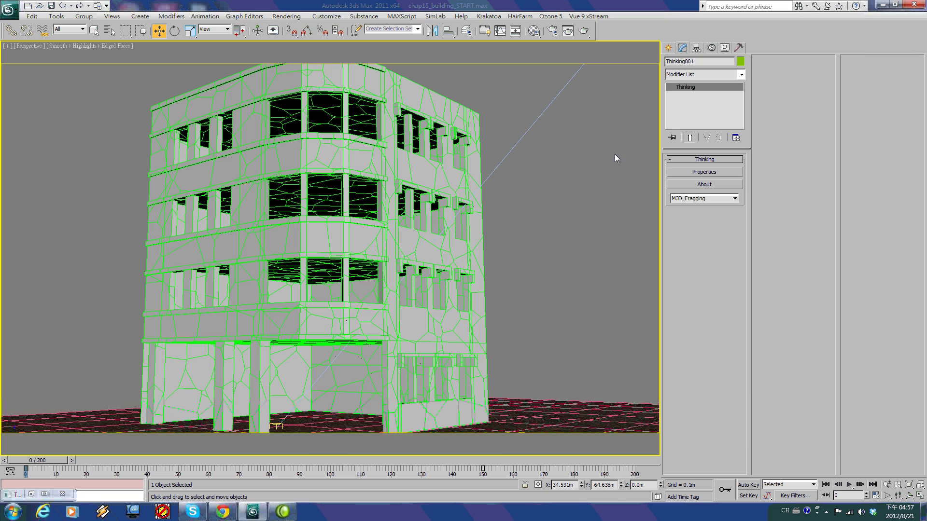
# Step: Minimize Thinking Particles, preview the collision, return to frame 0, and restore the editor
pyautogui.click(809, 19)
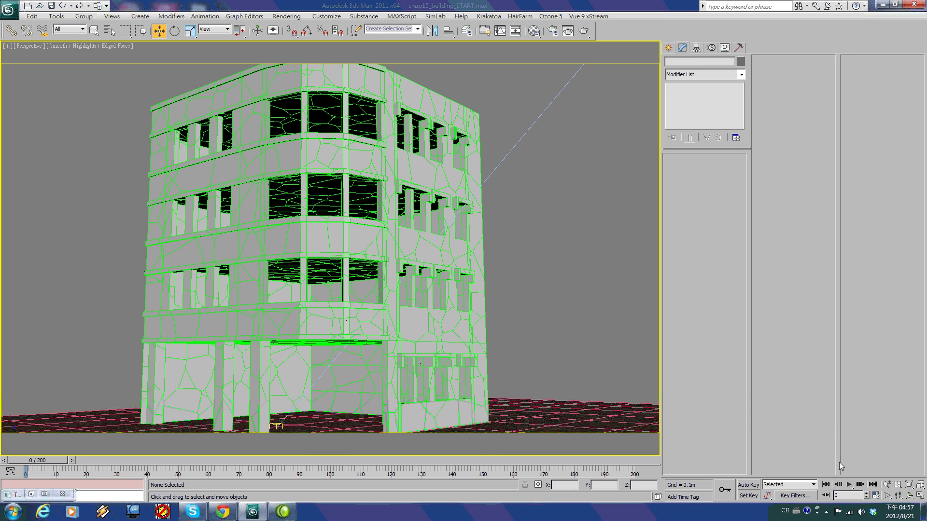
pyautogui.click(848, 485)
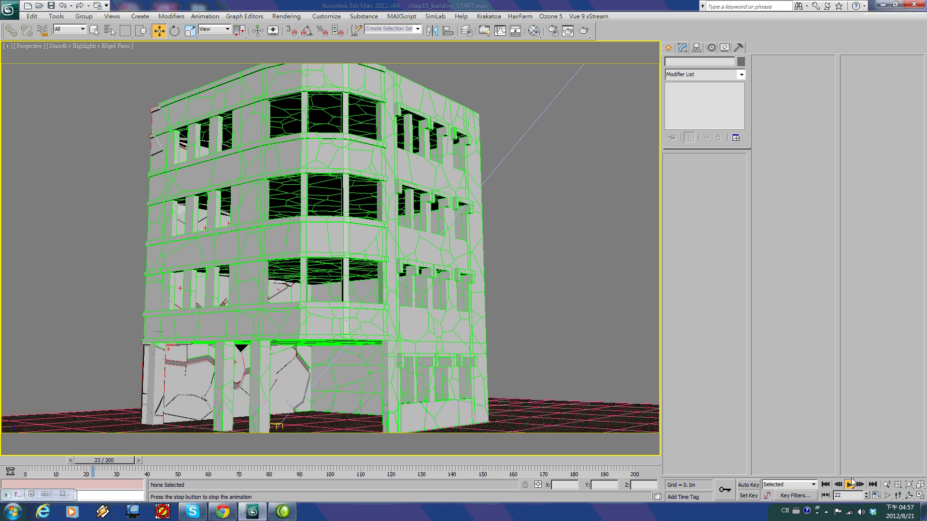
pyautogui.click(825, 484)
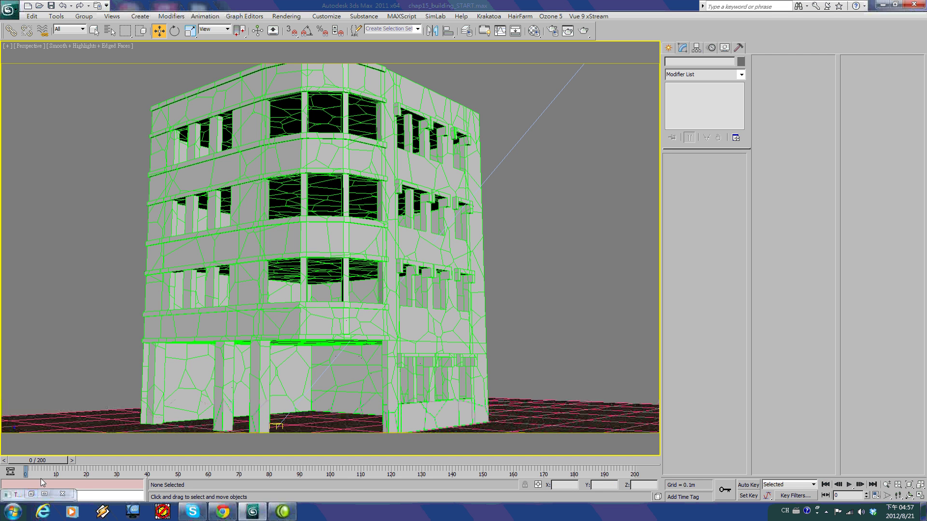
pyautogui.click(32, 495)
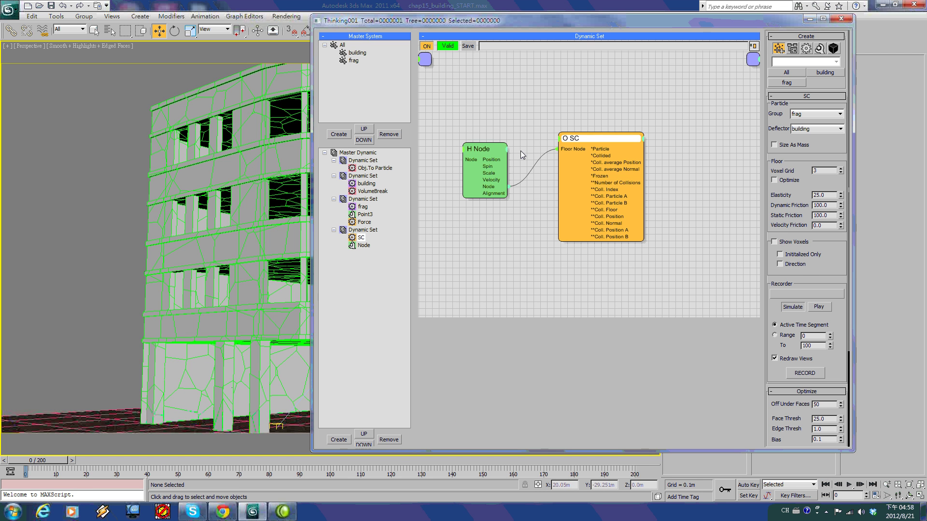
# Step: Set the building group's Dynamic Friction to 30, then select Master Dynamic
pyautogui.click(358, 53)
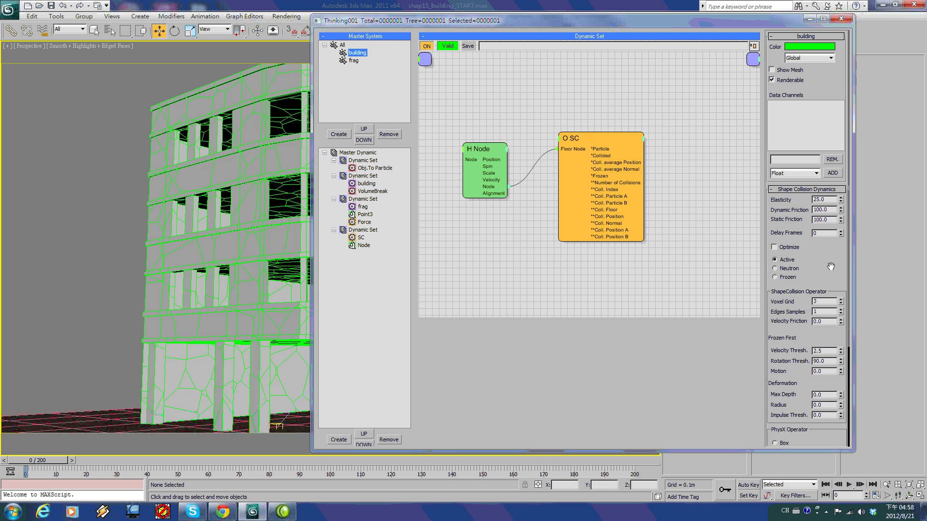
pyautogui.doubleClick(830, 210)
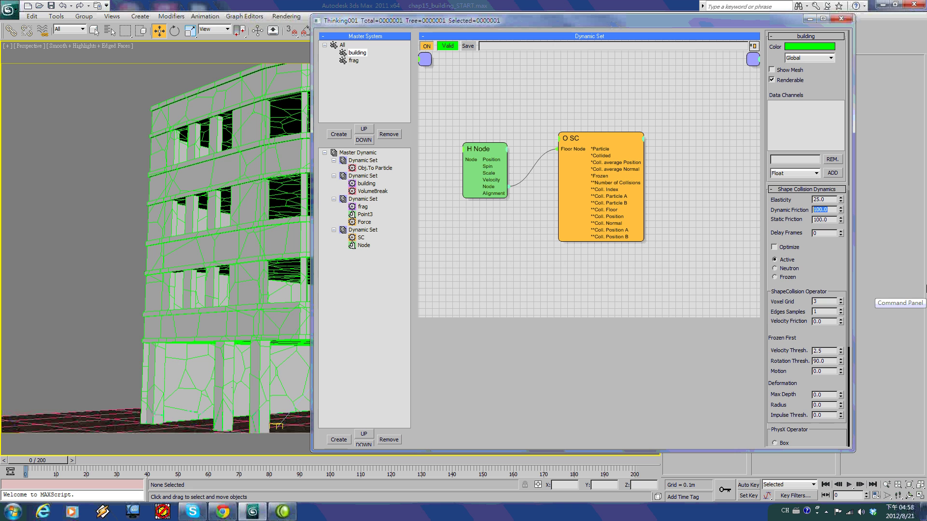
pyautogui.write('30')
pyautogui.press('Return')
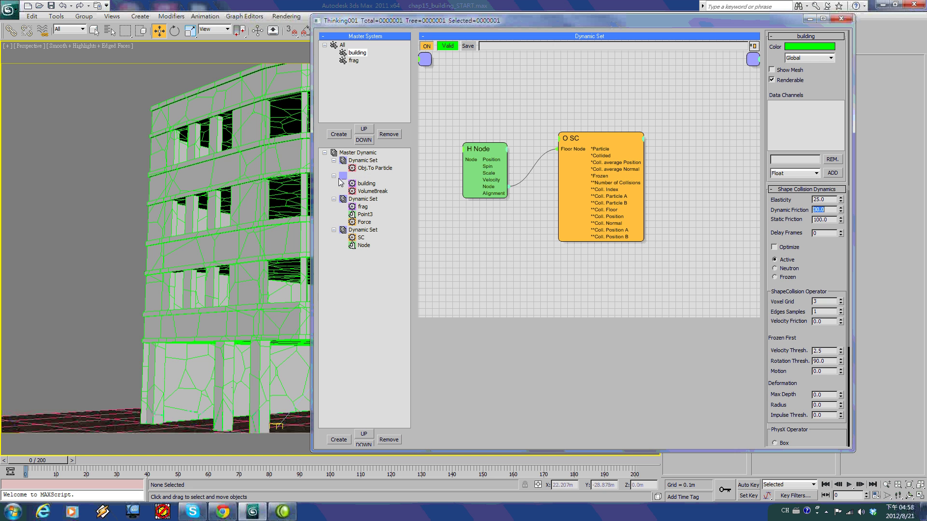
pyautogui.click(367, 154)
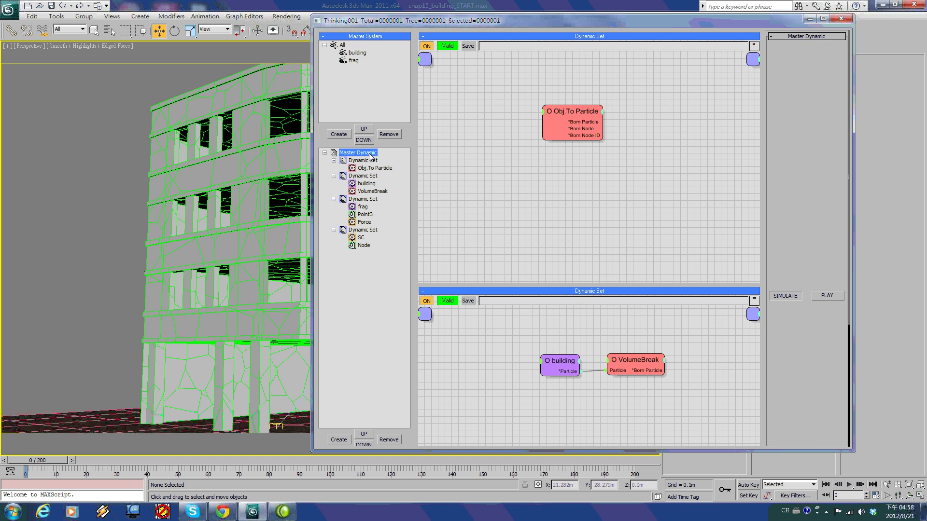
# Step: Cache Record the Master Dynamic simulation to a file, then close the particle editor
pyautogui.rightClick(333, 154)
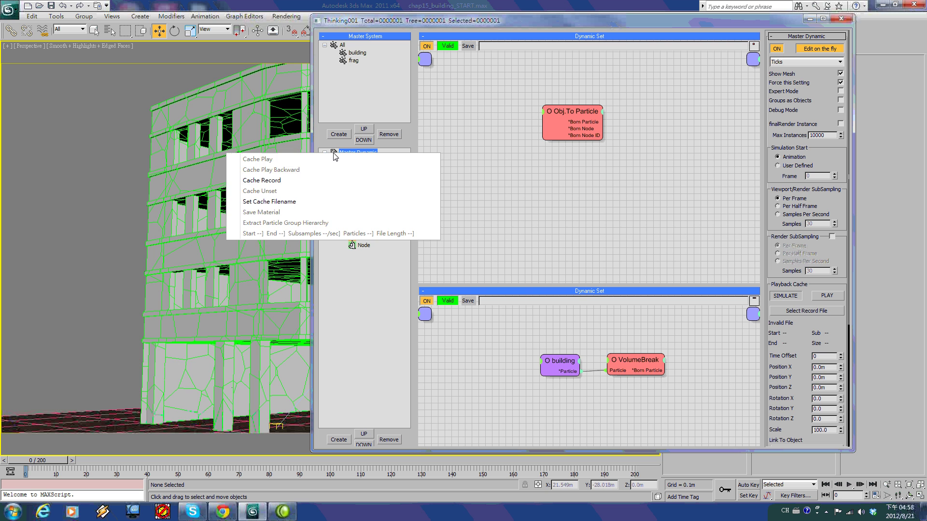
pyautogui.click(309, 181)
pyautogui.press('Return')
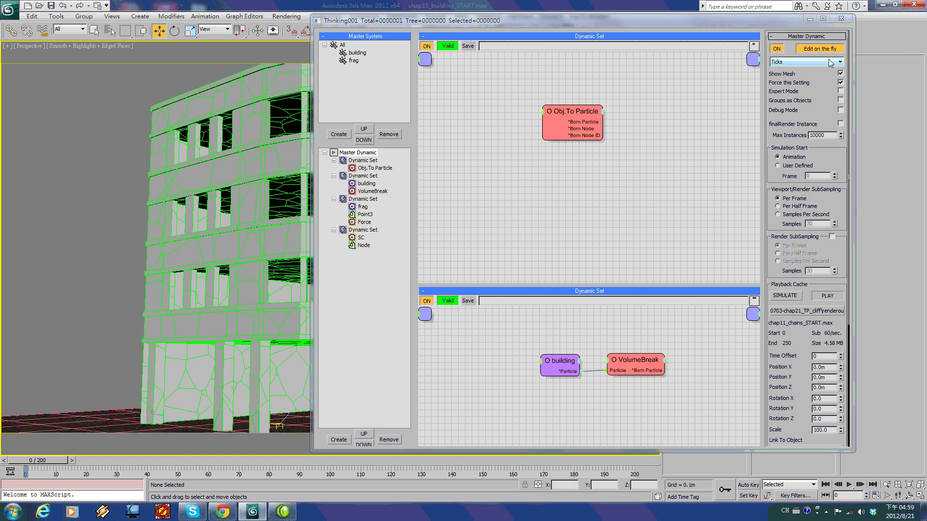
pyautogui.click(841, 19)
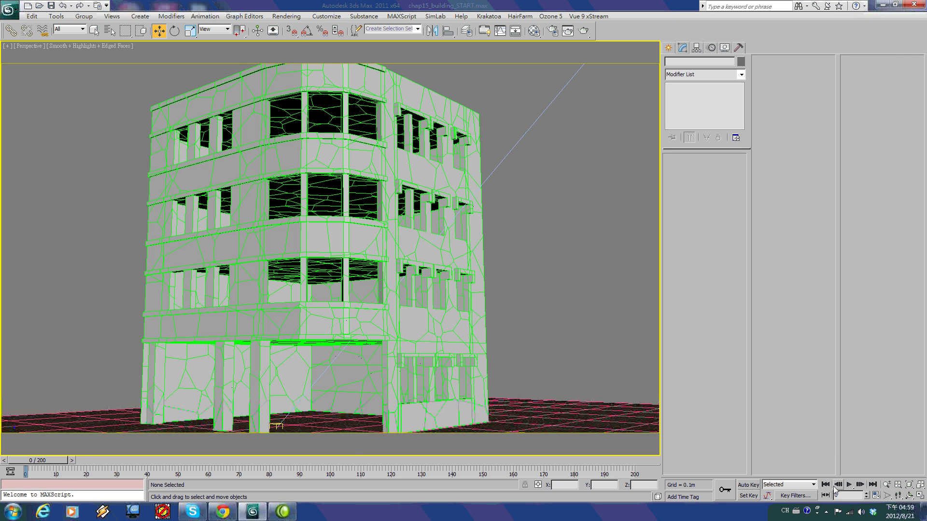
# Step: Play back the cached collapse with Edged Faces off (F4), stop, and open Select by Name
pyautogui.click(848, 485)
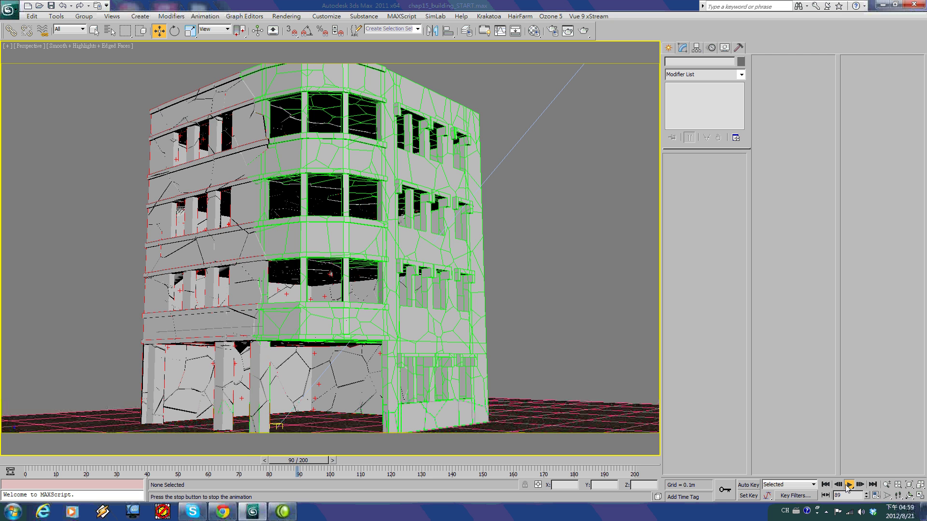
pyautogui.press('F4')
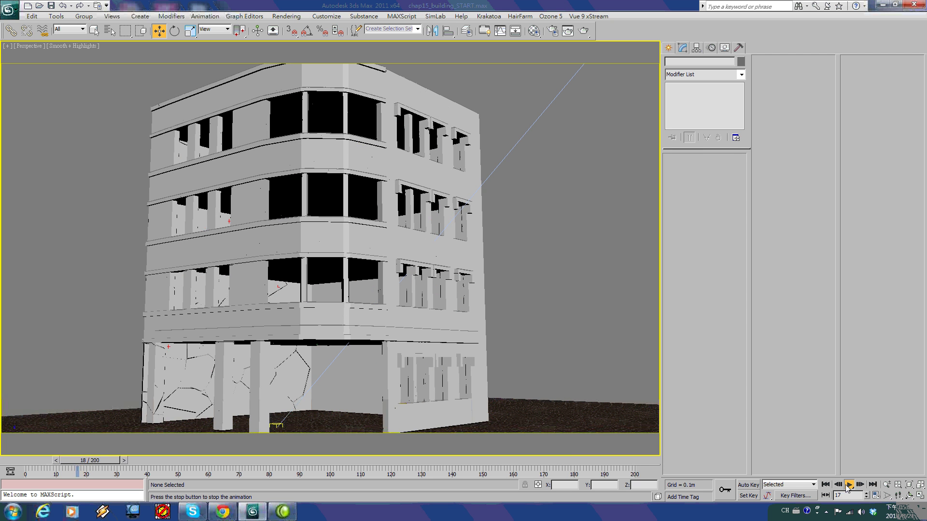
pyautogui.click(848, 485)
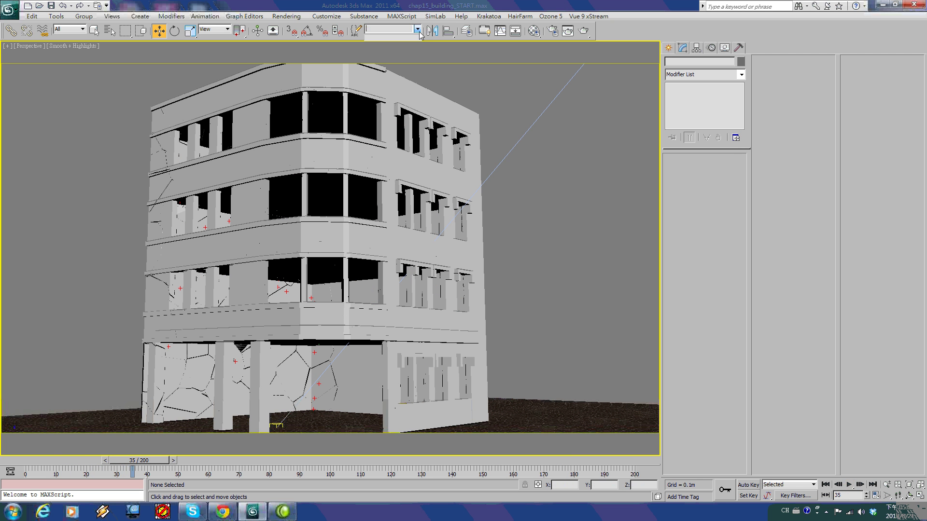
pyautogui.click(110, 31)
# Step: Select Thinking001 and set Master Dynamic's particle display from Ticks to None
pyautogui.doubleClick(92, 111)
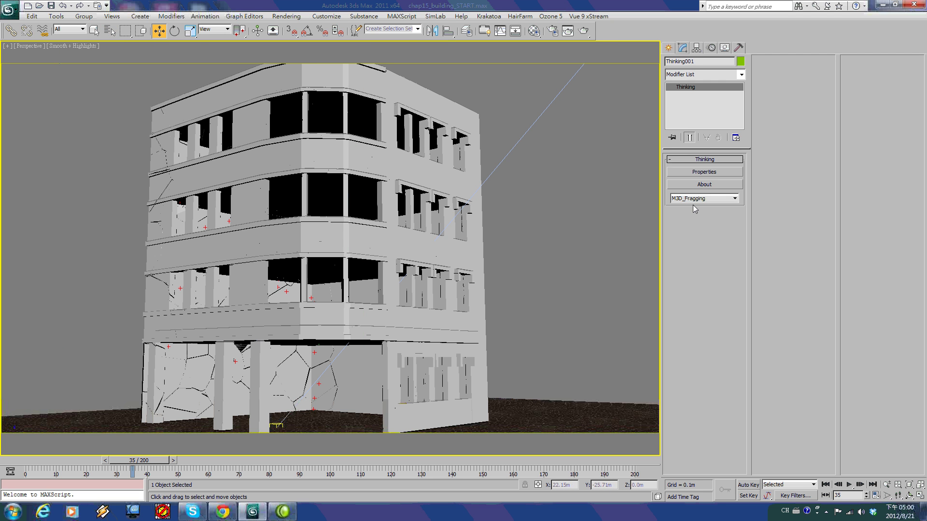
pyautogui.click(704, 170)
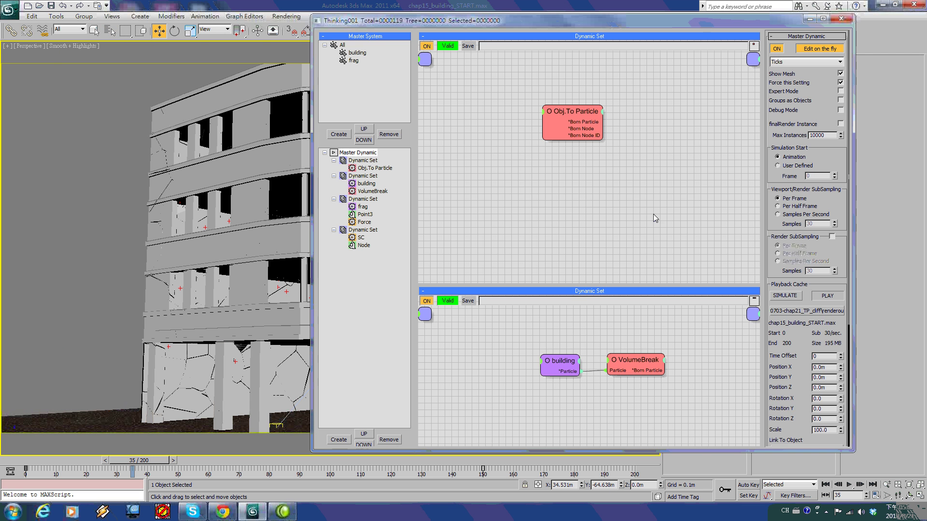
pyautogui.click(357, 153)
pyautogui.click(816, 61)
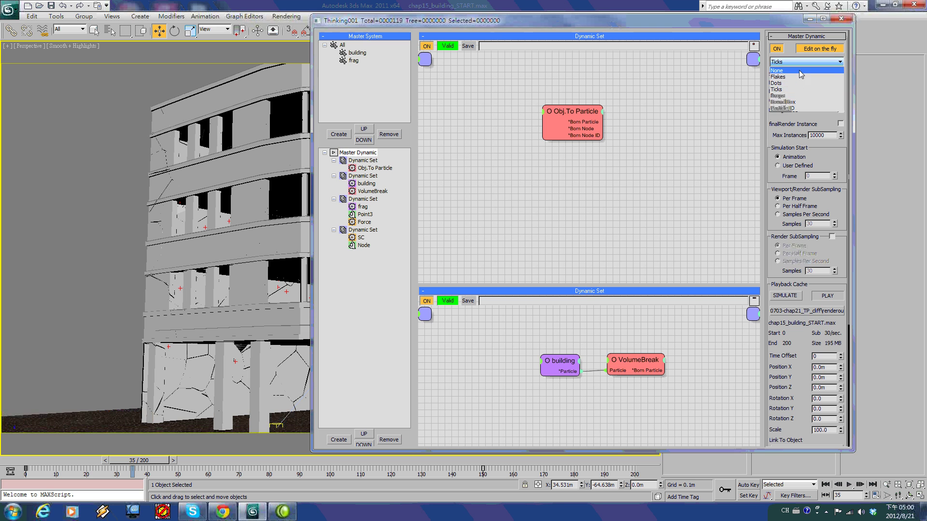
pyautogui.click(798, 71)
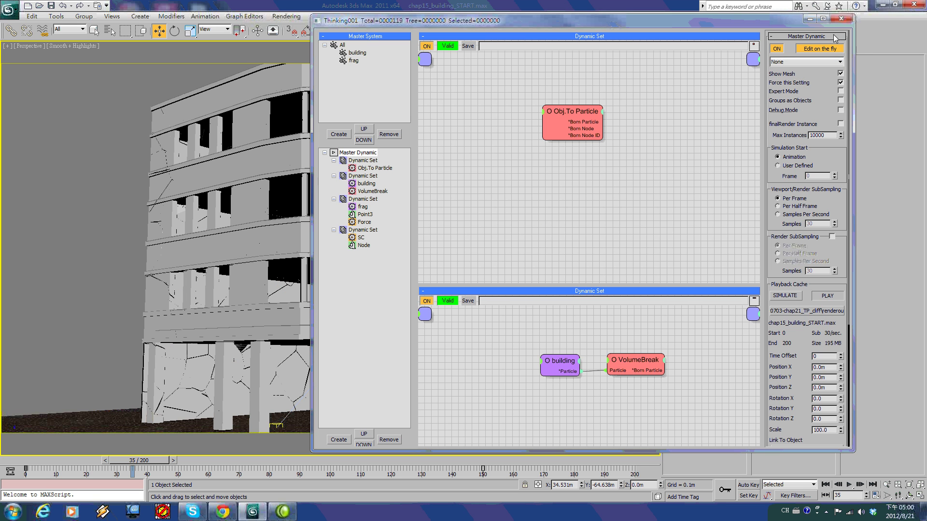
# Step: Review the collapse through frame 200, then reopen the Thinking Particles editor
pyautogui.click(841, 19)
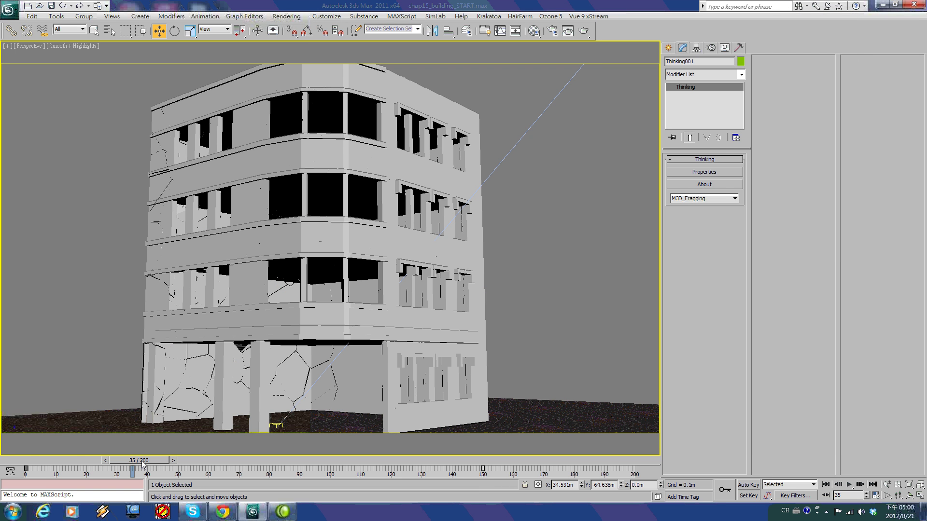
pyautogui.moveTo(139, 460); pyautogui.dragTo(635, 474)
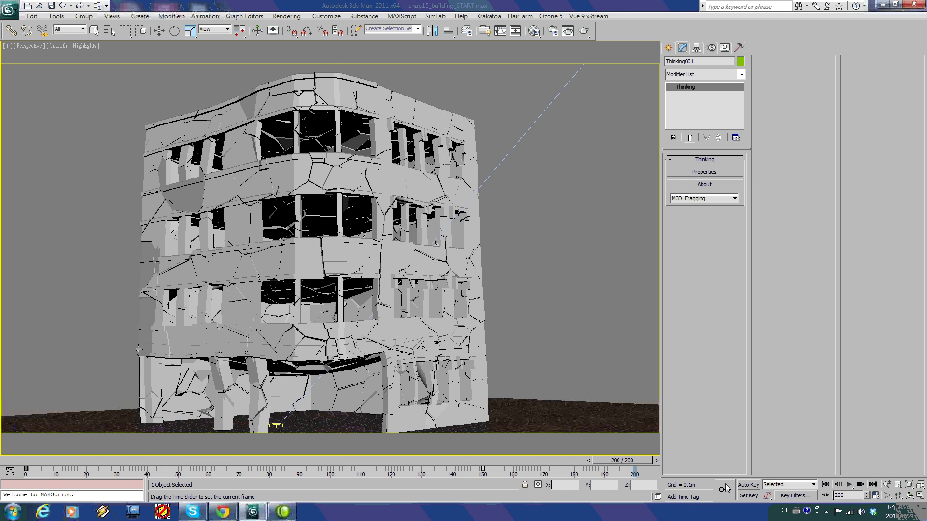
pyautogui.press('w')
pyautogui.click(705, 173)
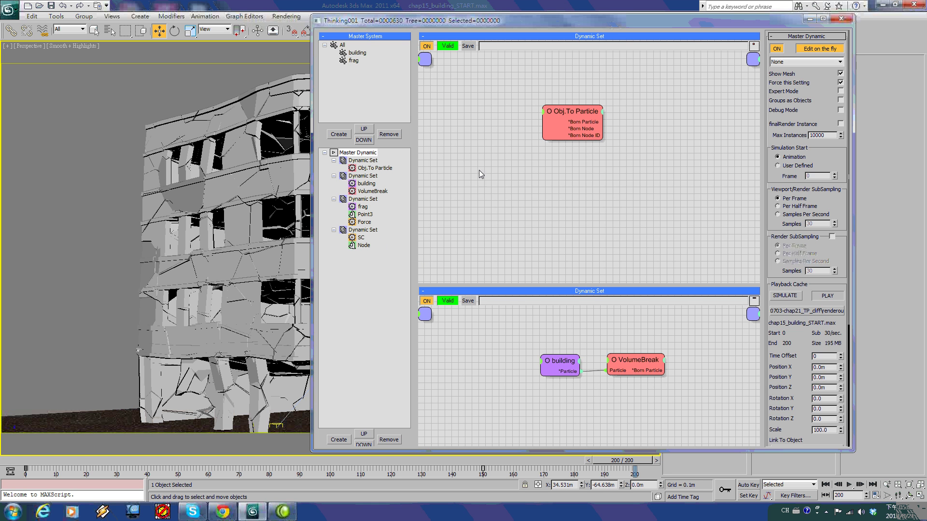
# Step: Select VolumeBreak and expand its From To direction list, currently X Positive
pyautogui.click(376, 192)
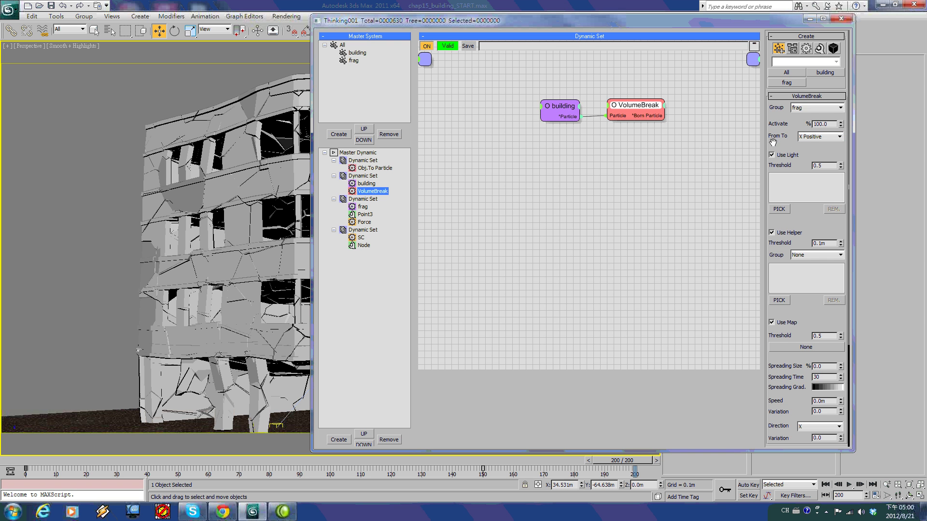
pyautogui.click(838, 137)
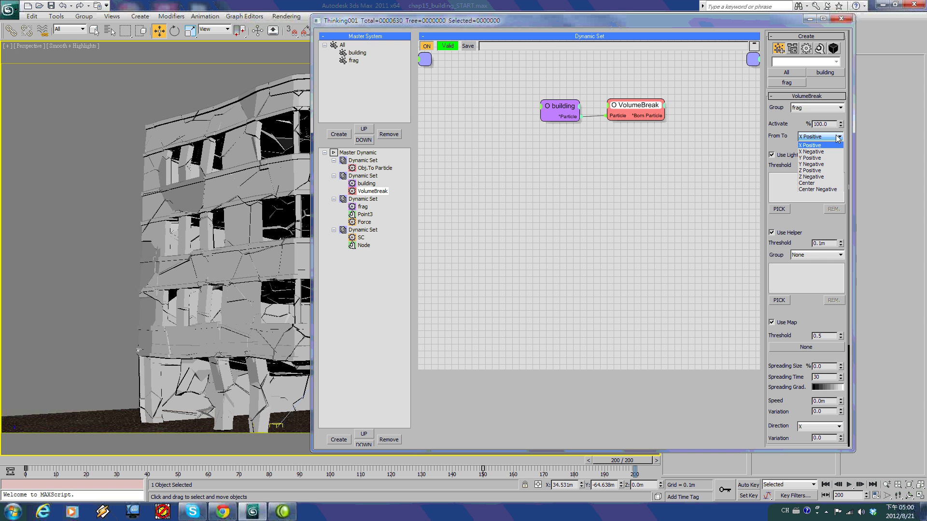